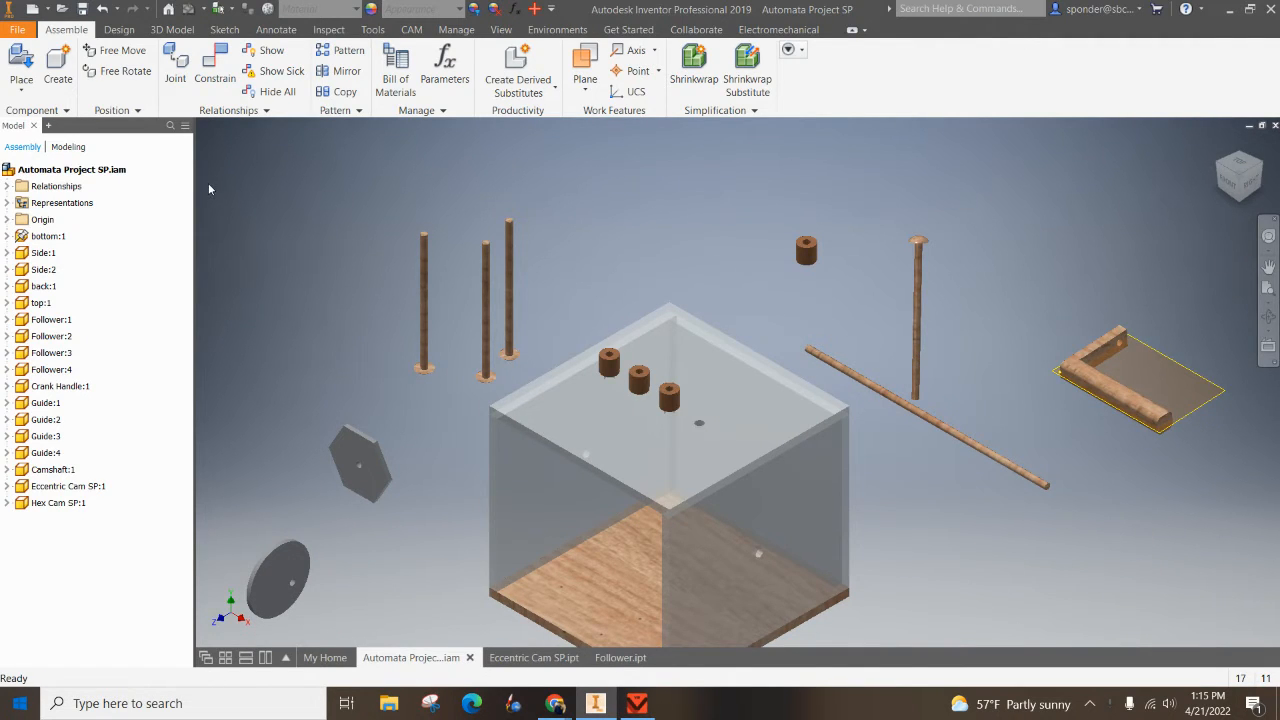
left_click(20, 56)
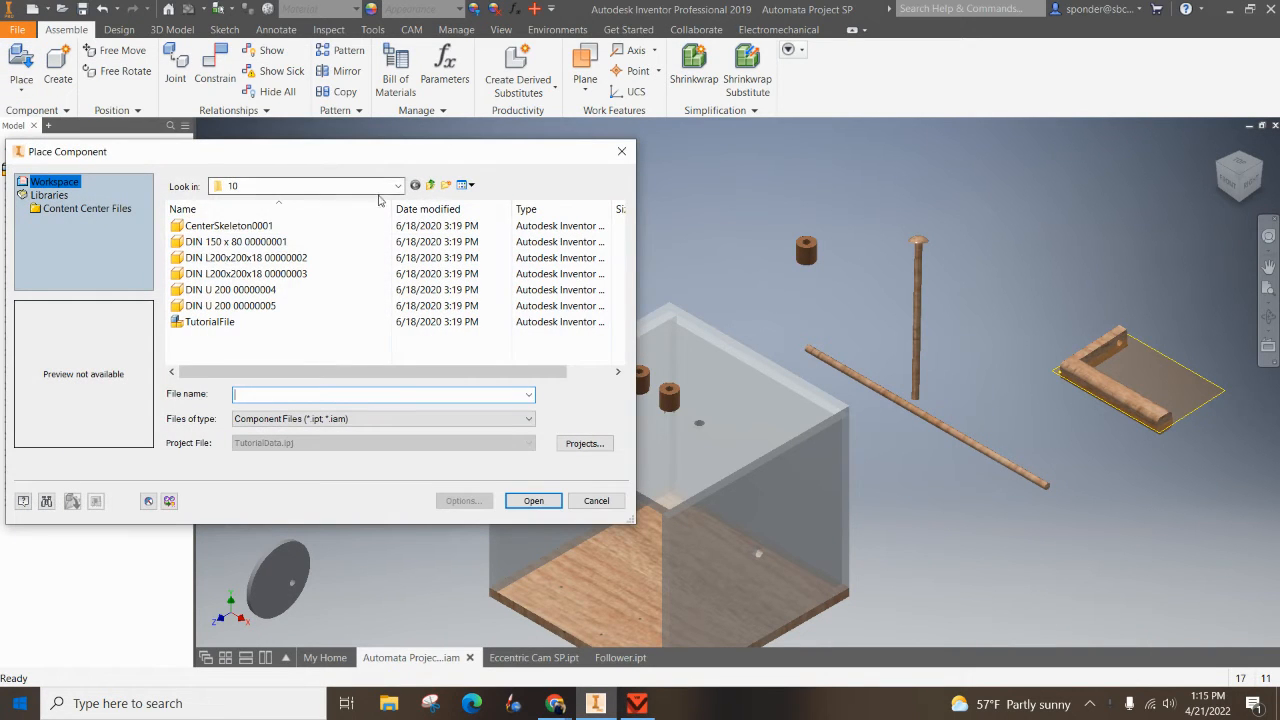
left_click(621, 151)
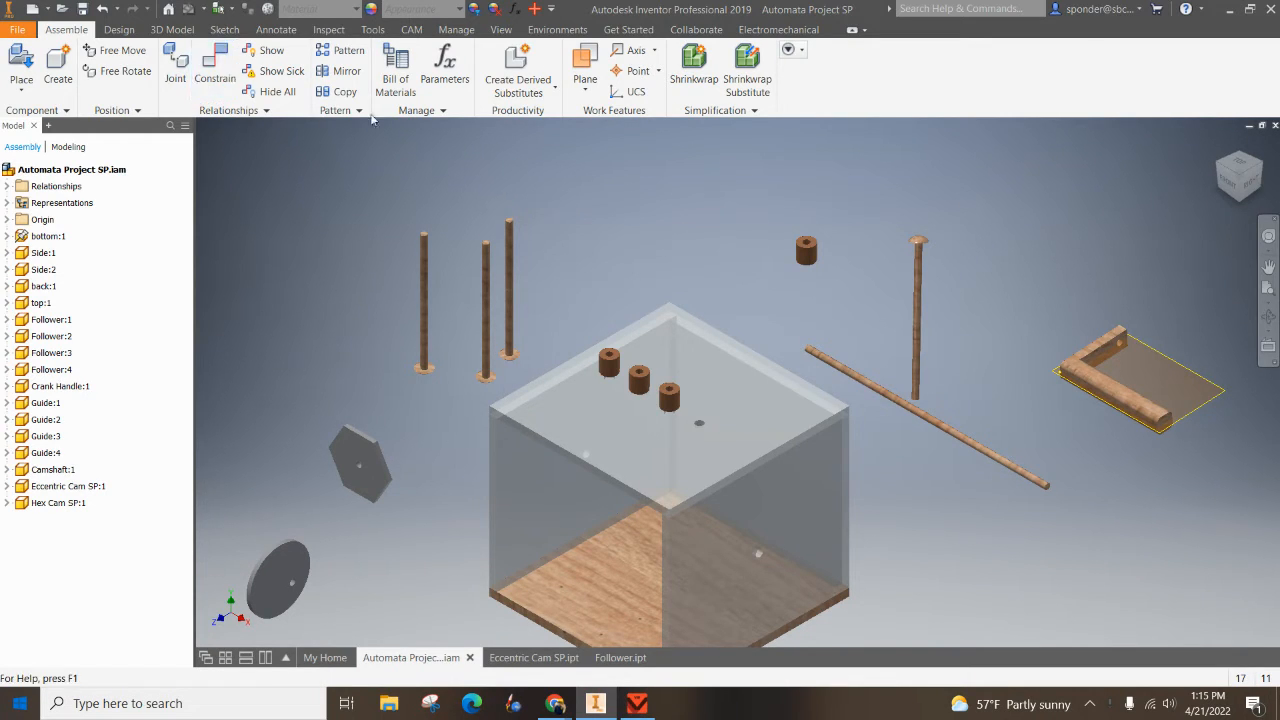
Step: Insert-constrain the loose guide into the open hole in the box's top with the opposed solution, accepting the conflicting relationship
left_click_drag(797, 256, 786, 291)
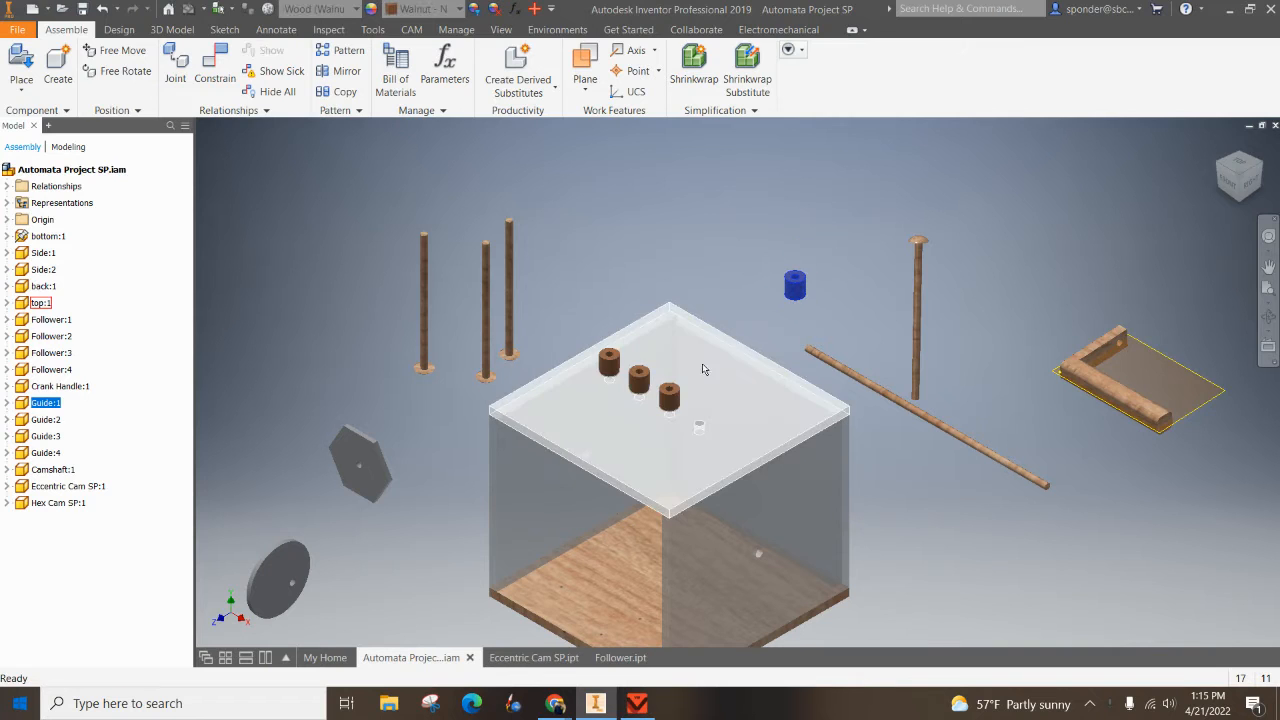
left_click(222, 79)
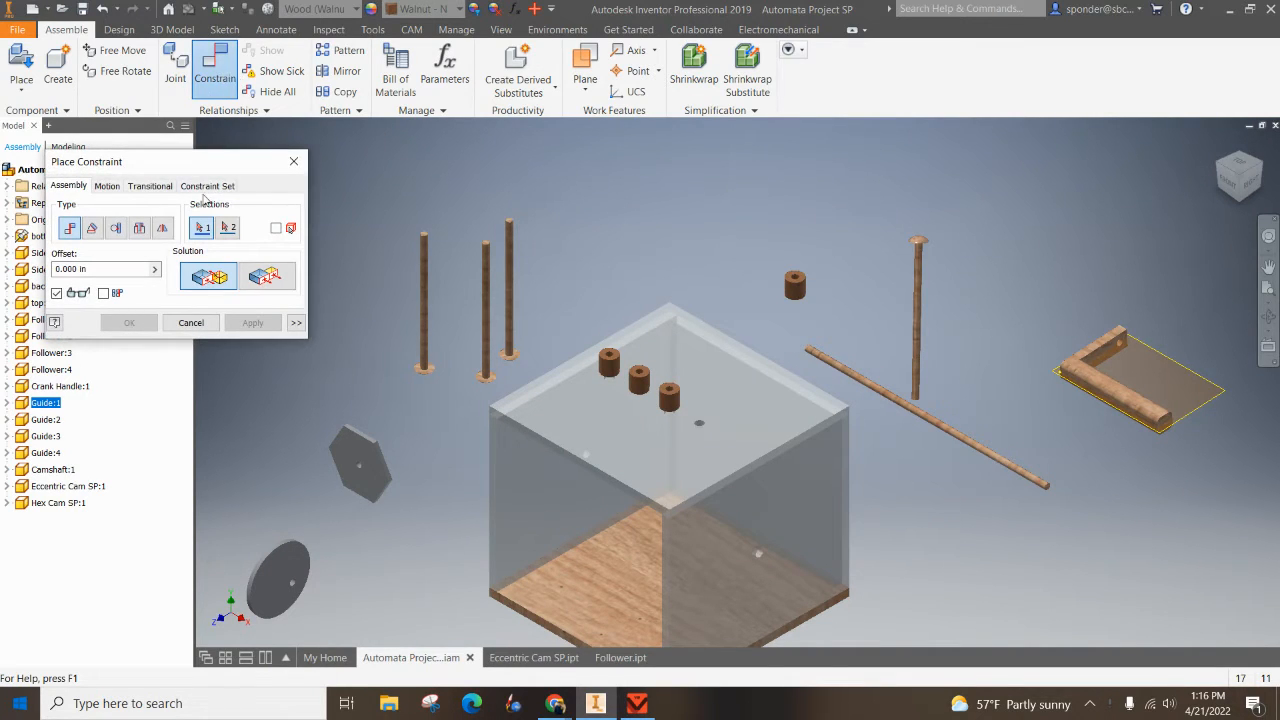
left_click(139, 230)
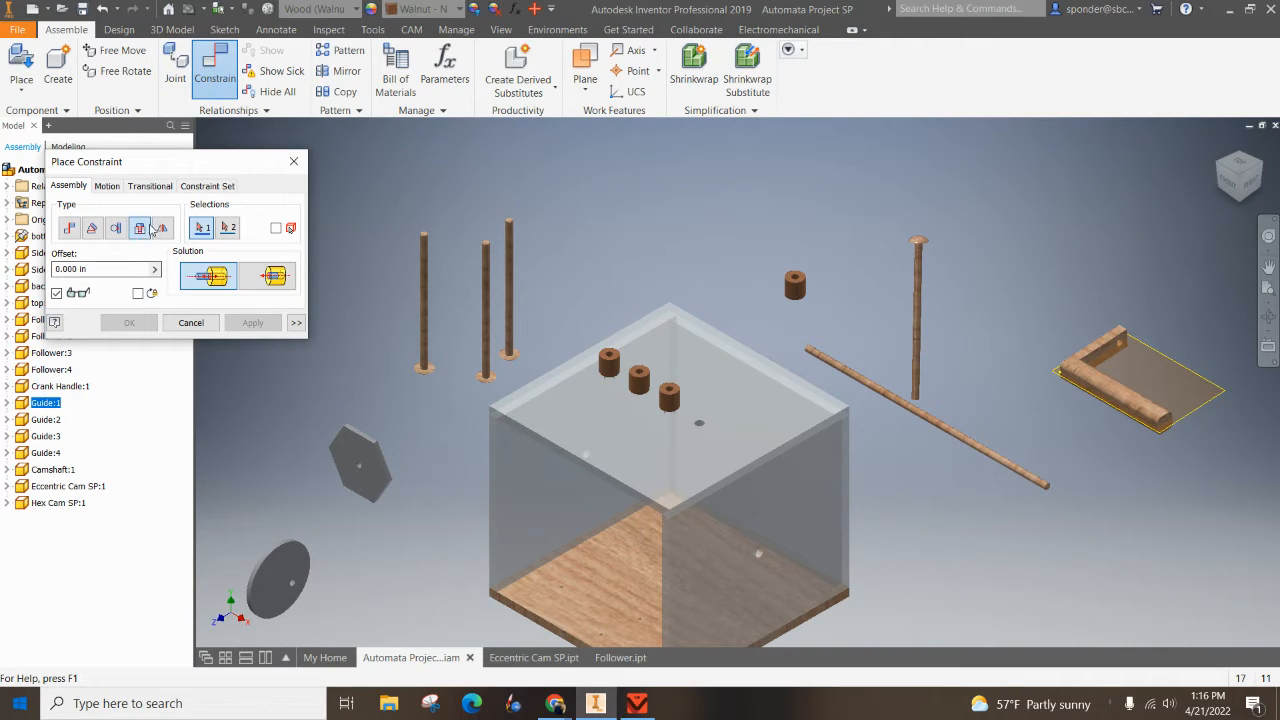
scroll(707, 440, "up", 2)
left_click(699, 423)
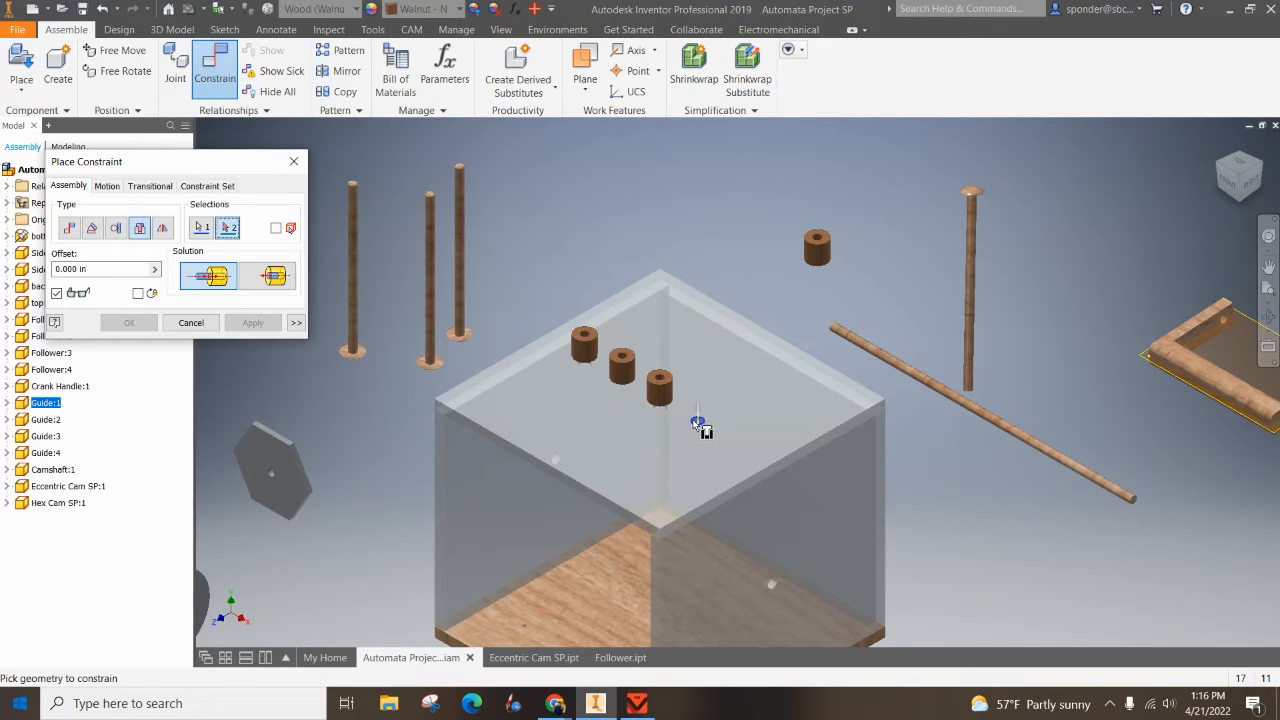
left_click(818, 241)
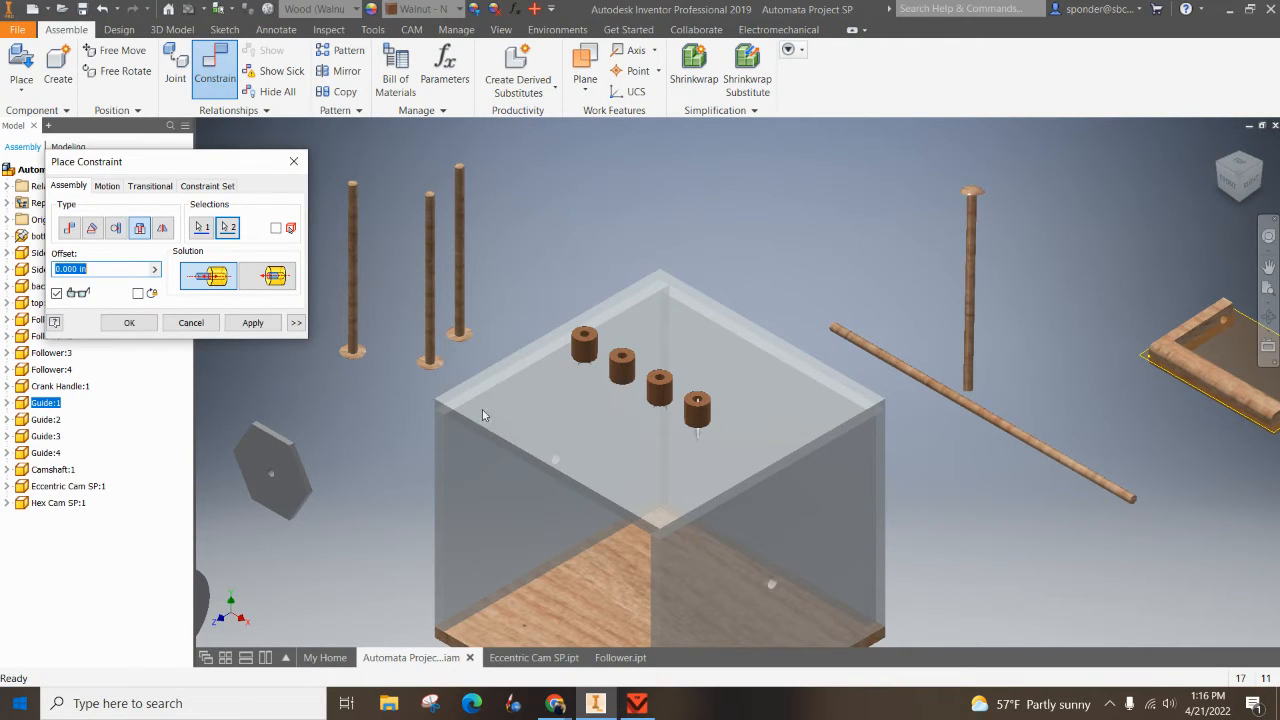
left_click(266, 280)
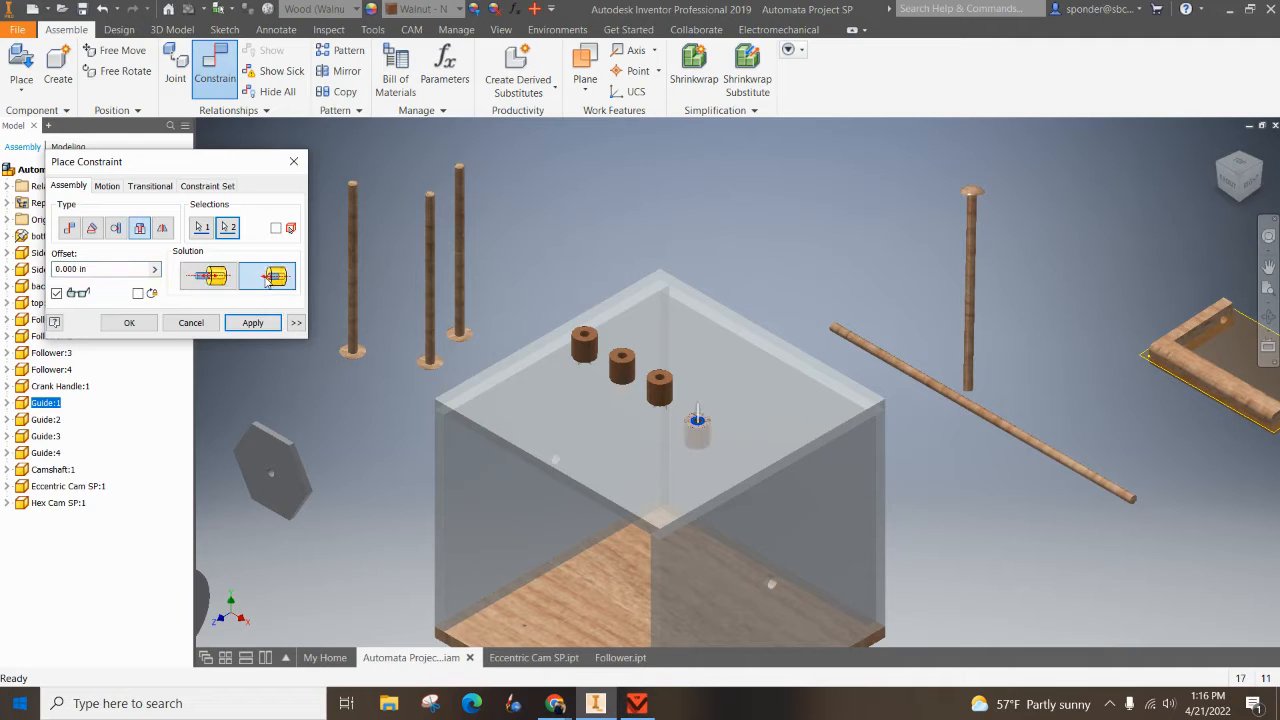
left_click(200, 276)
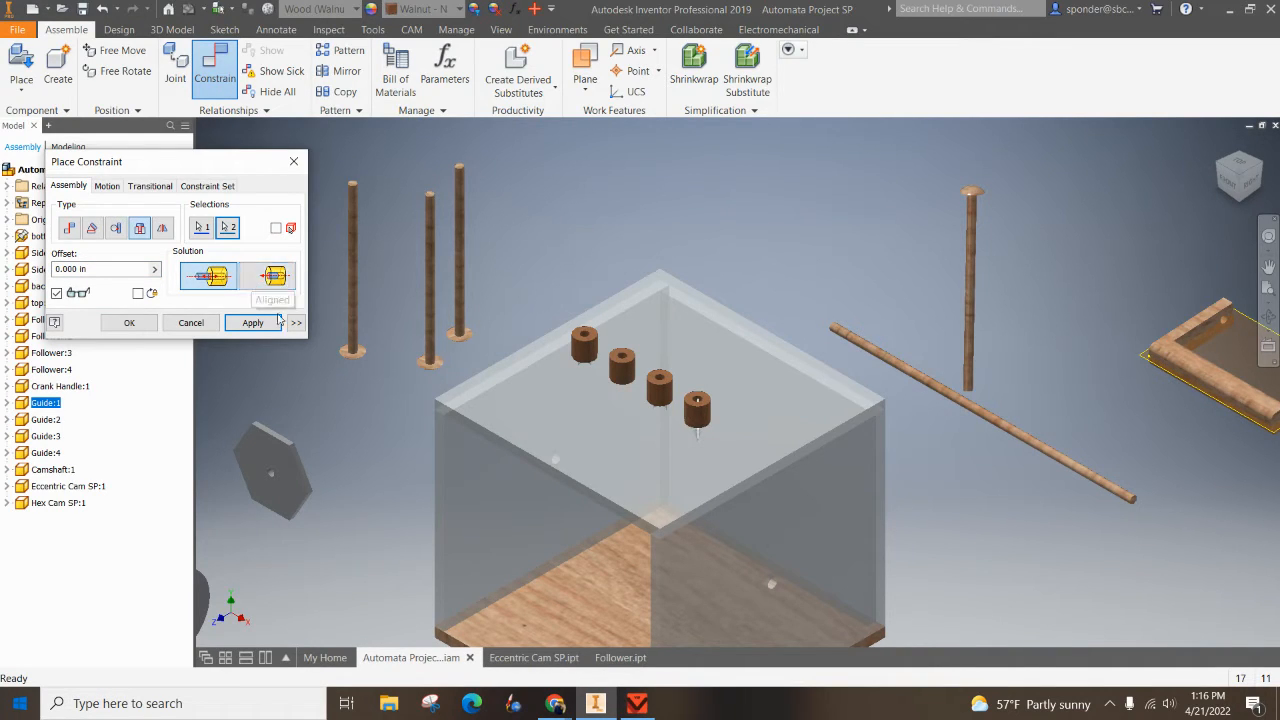
left_click(253, 322)
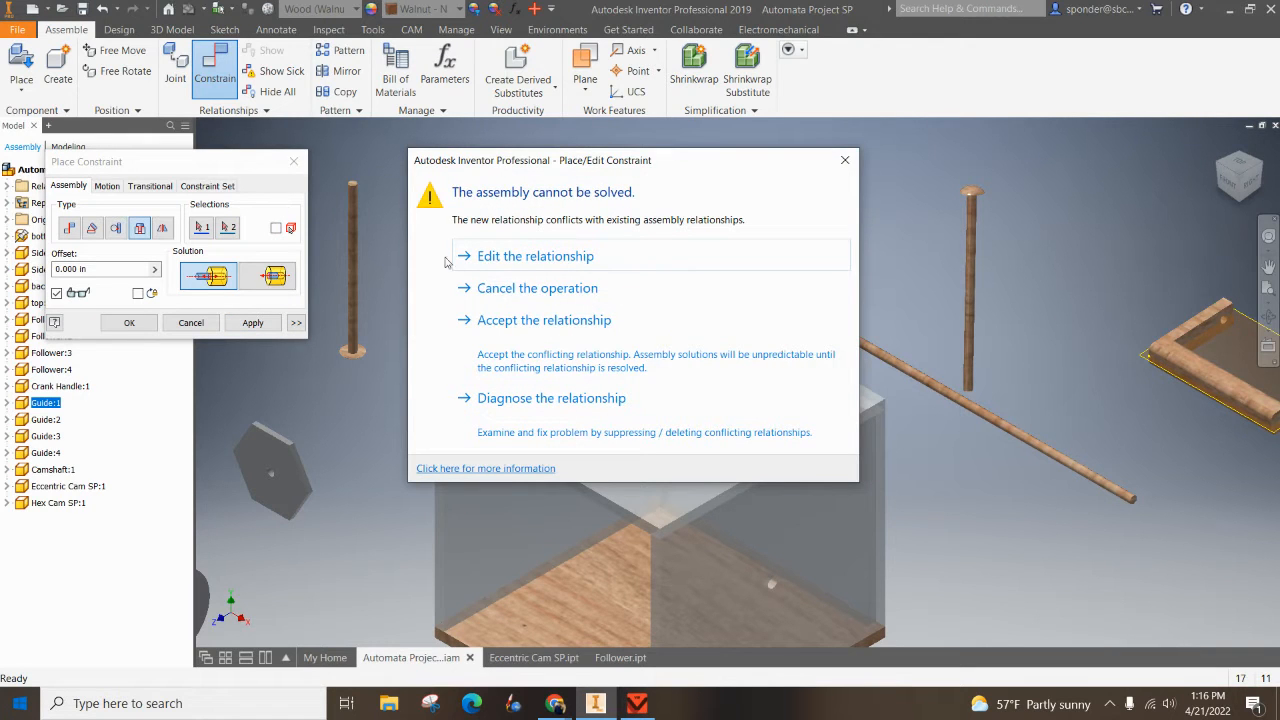
left_click(545, 325)
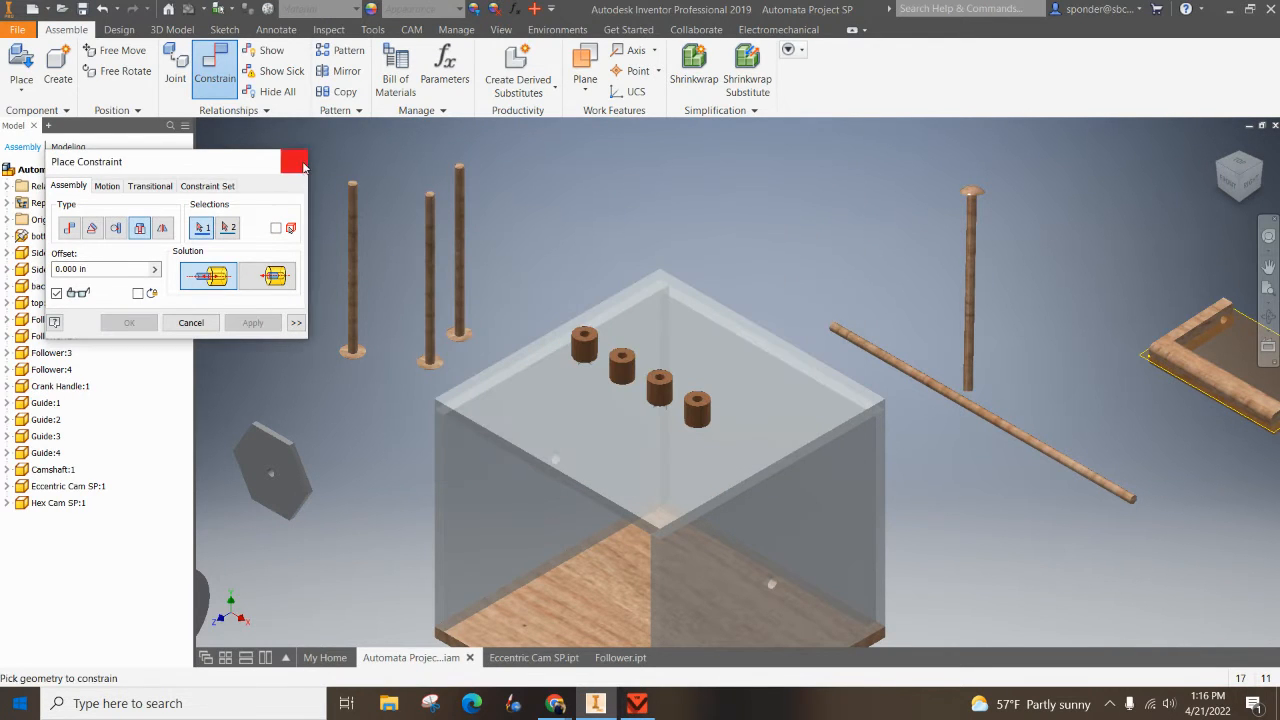
left_click(294, 161)
Step: Delete the three conflicting relationships Mate:4, Mate:6 and Mate:7 from the assembly
left_click(8, 186)
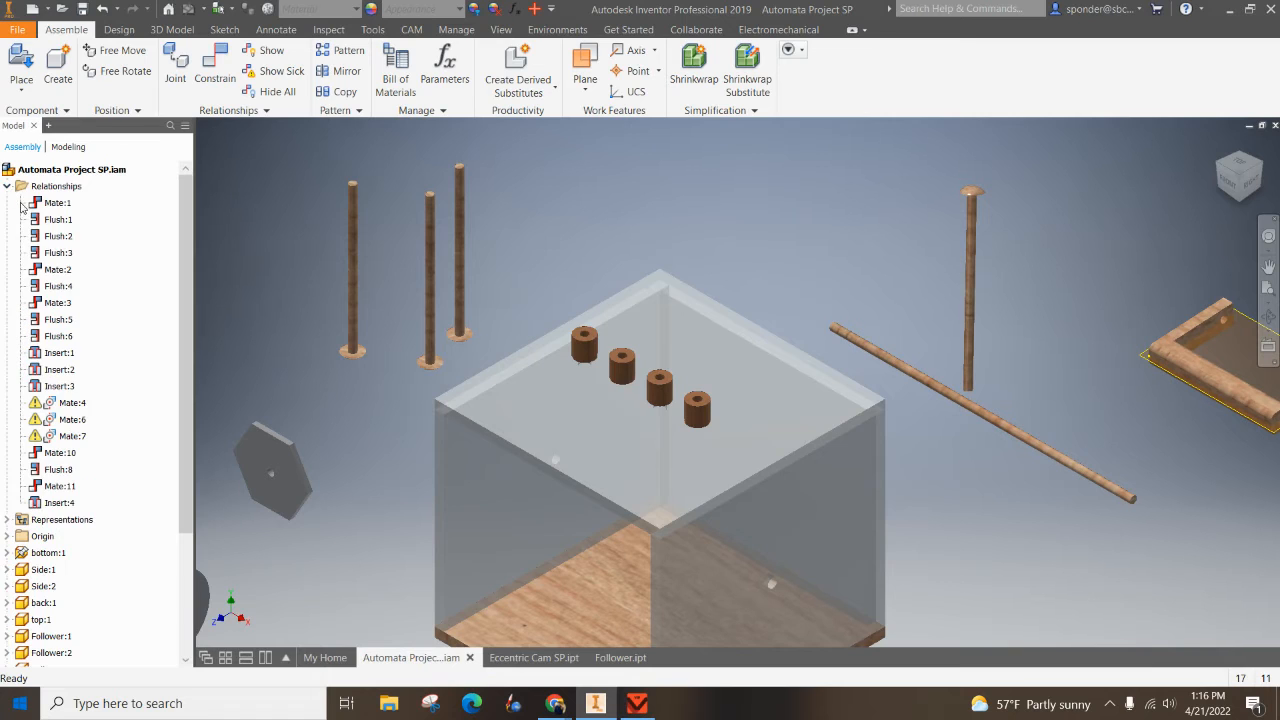
left_click(72, 402)
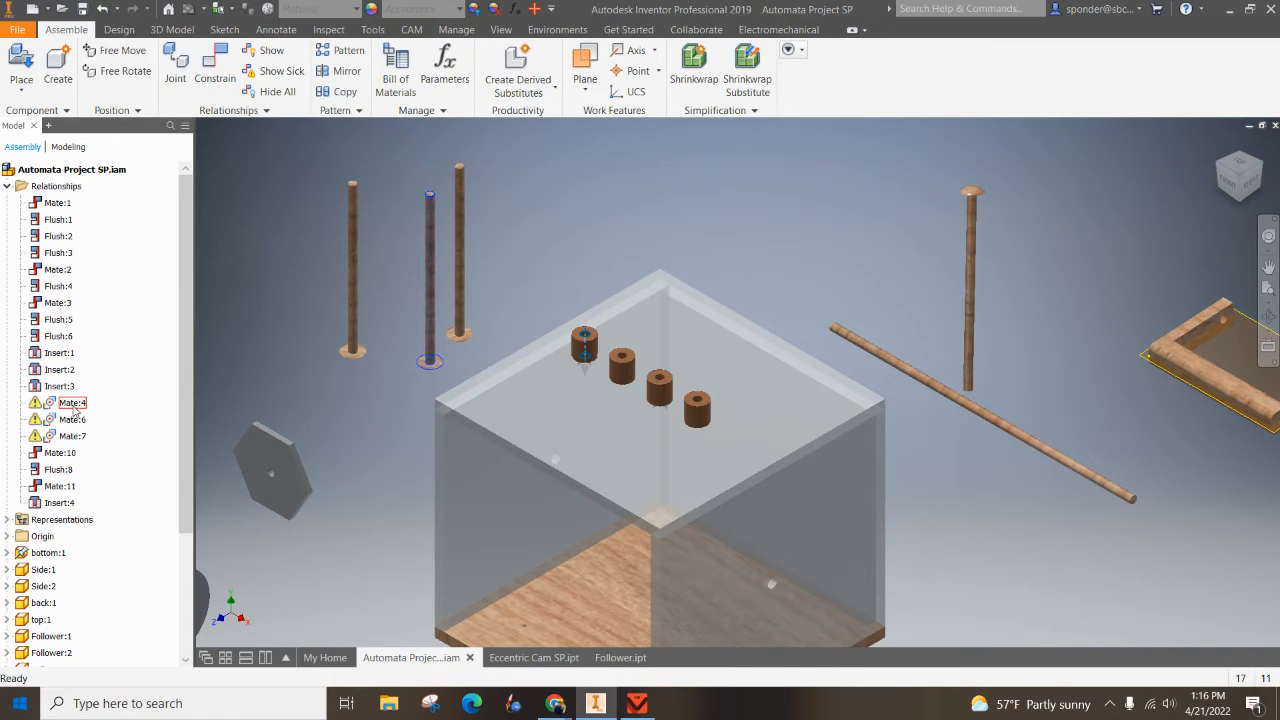
left_click(67, 433, "shift")
right_click(66, 433)
left_click(95, 459)
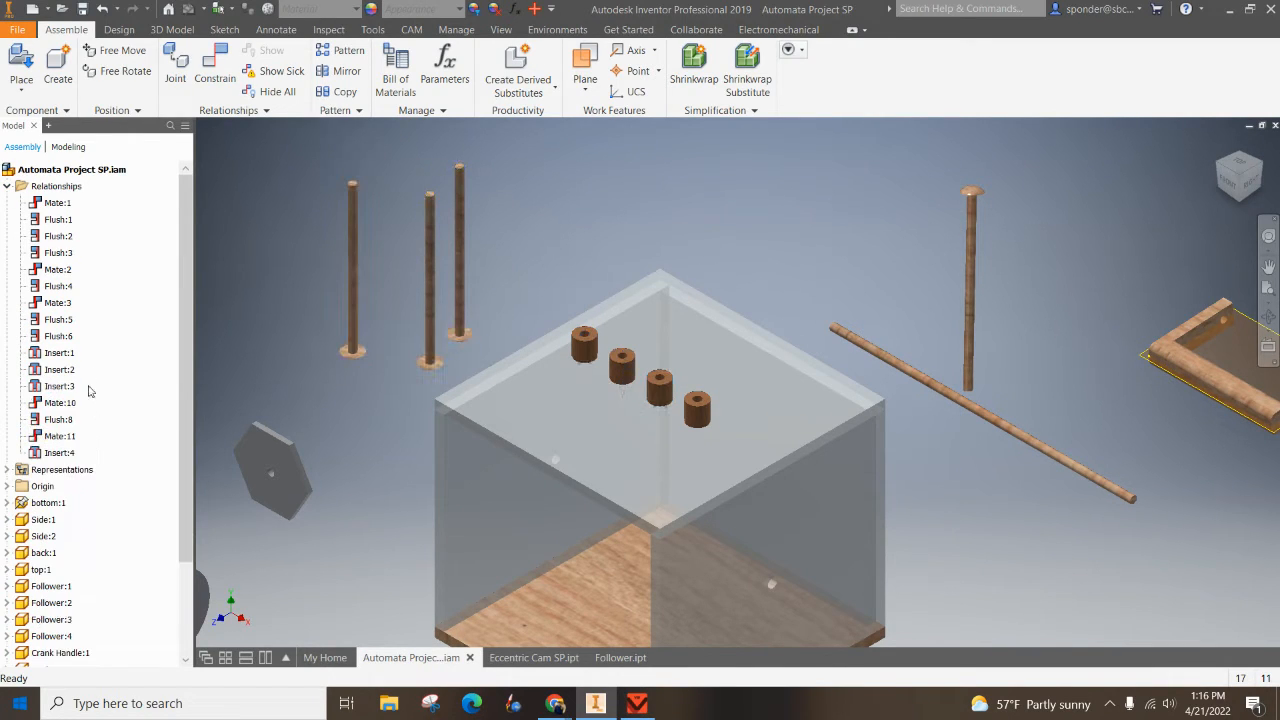
left_click(8, 186)
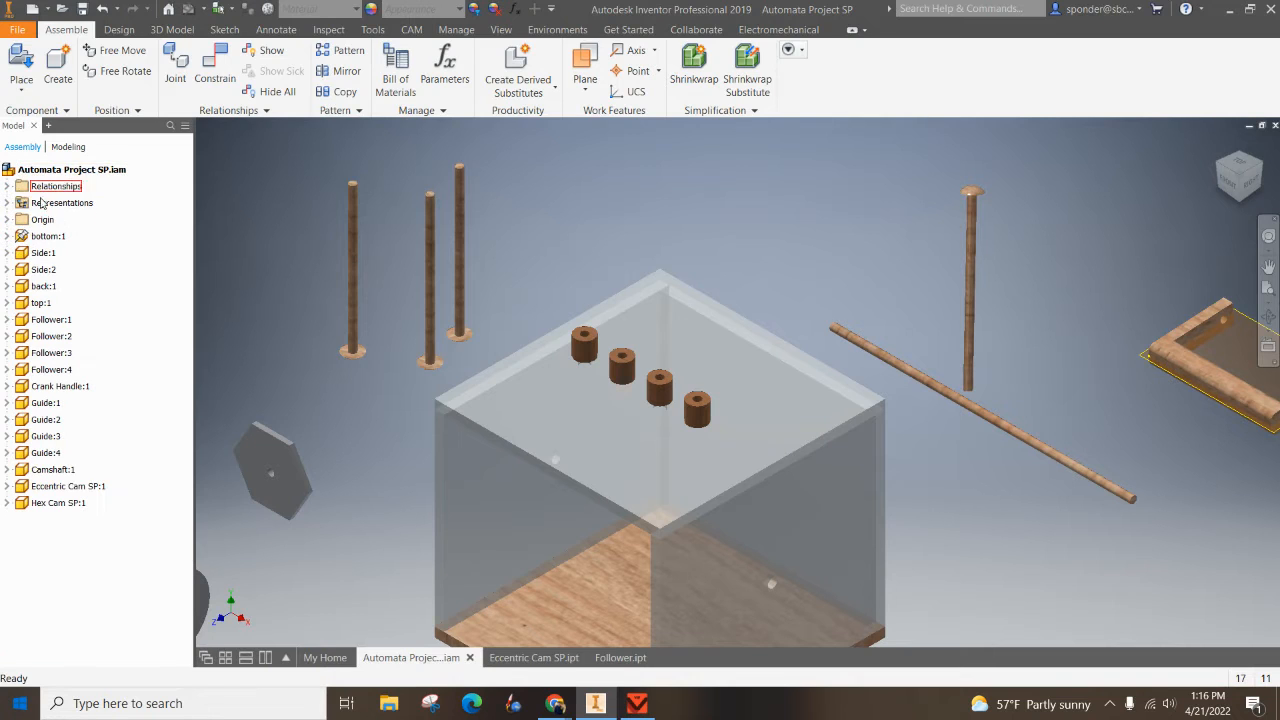
Step: Examine which constraints are attached to Guide:2 on the box's top
left_click(45, 402)
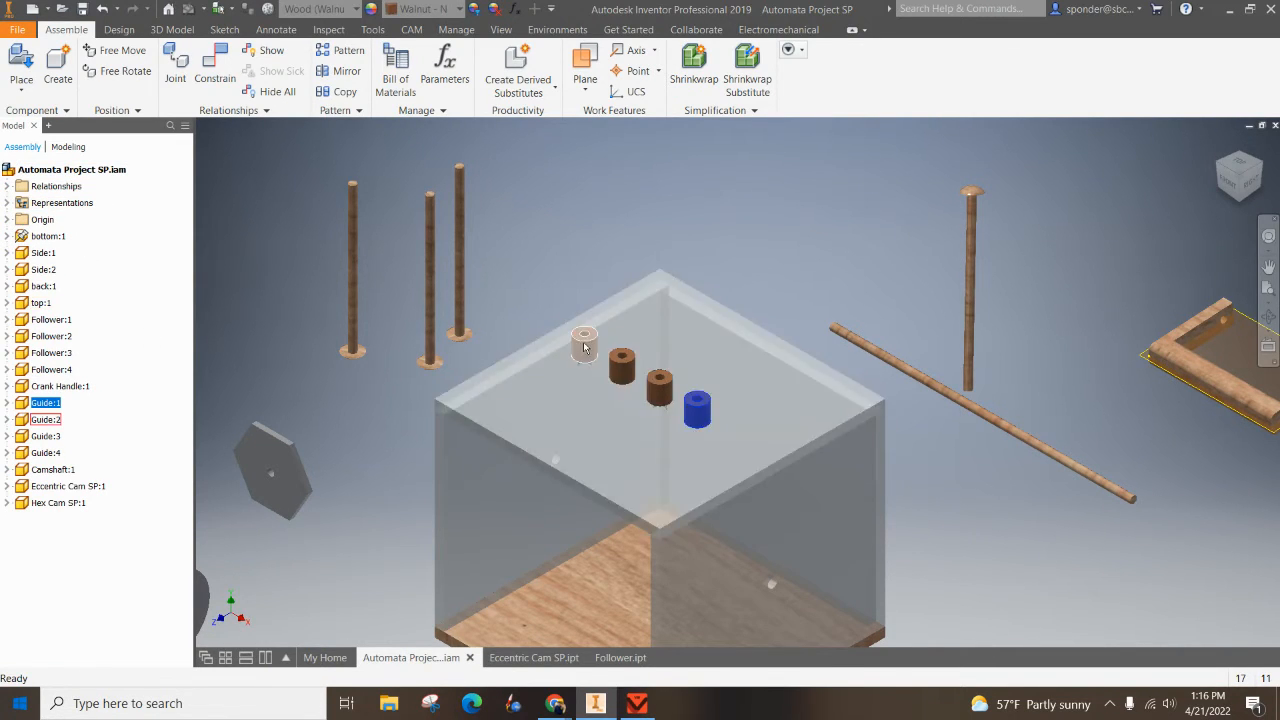
left_click(584, 343)
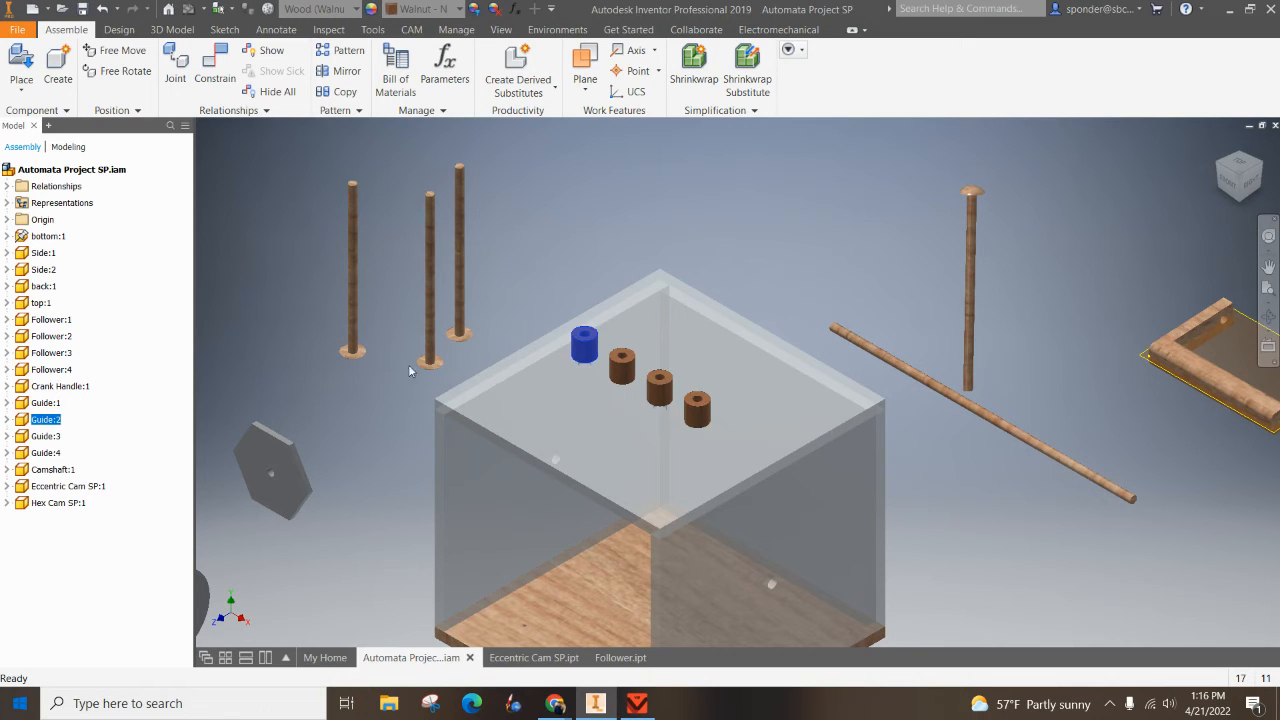
left_click(8, 419)
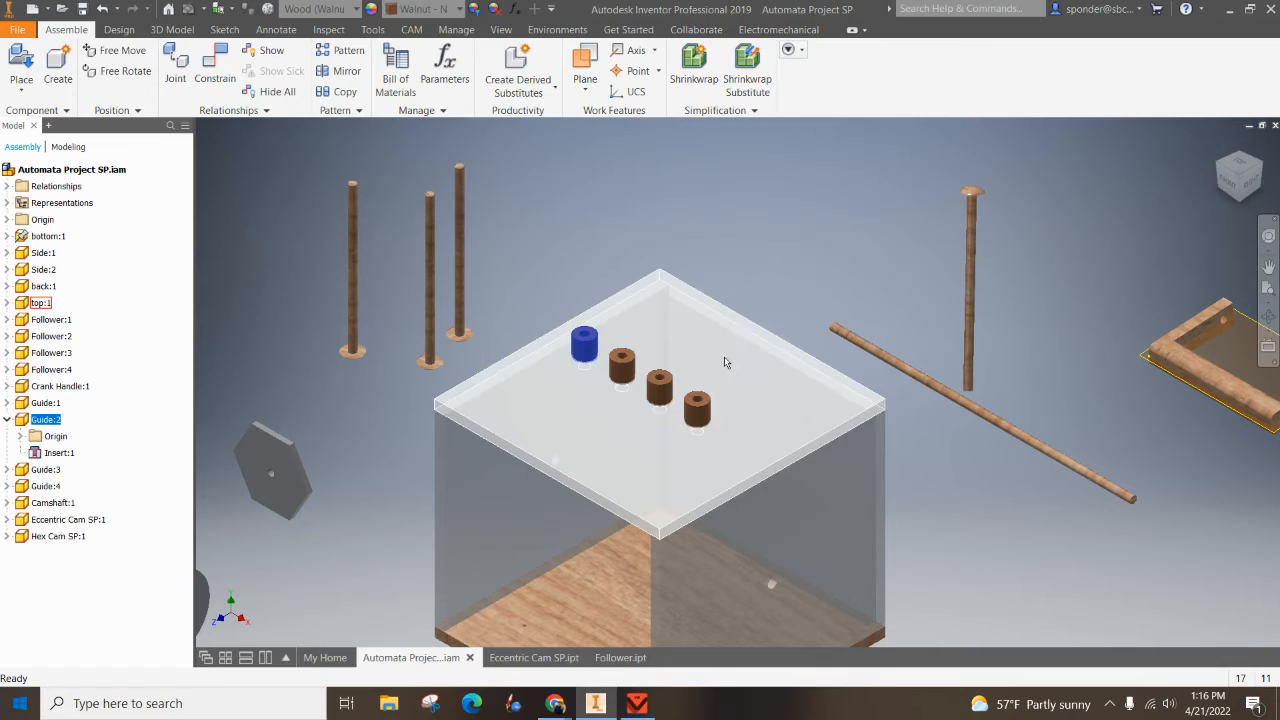
left_click(814, 198)
left_click(8, 419)
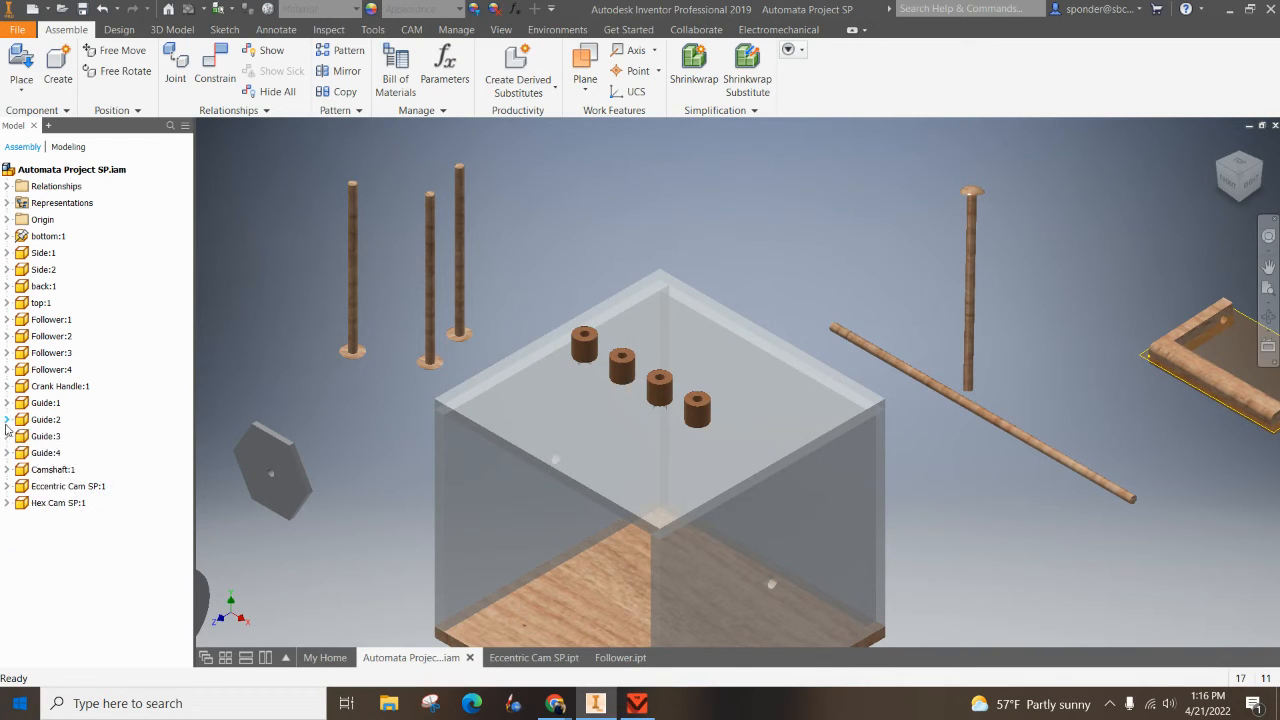
left_click(8, 419)
left_click(8, 419)
Step: Move Follower:4 closer to the box and free-rotate it so its round head points downward
left_click_drag(970, 230, 913, 229)
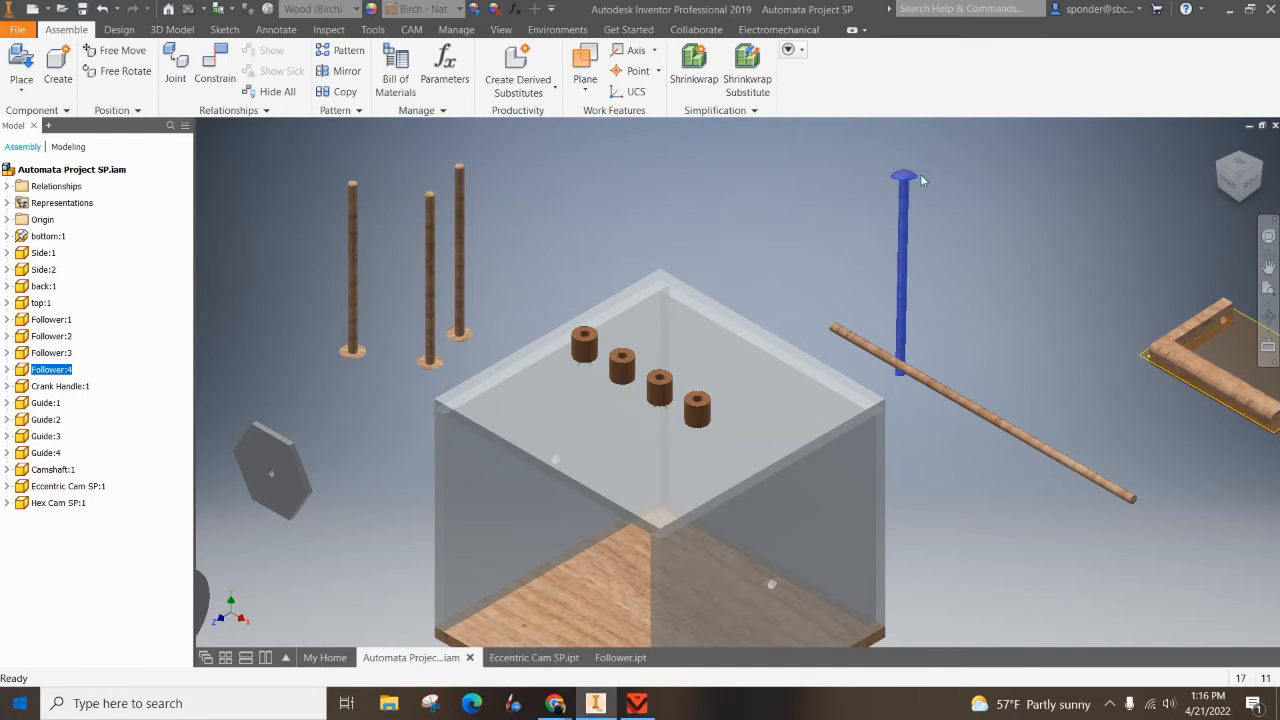
right_click(904, 243)
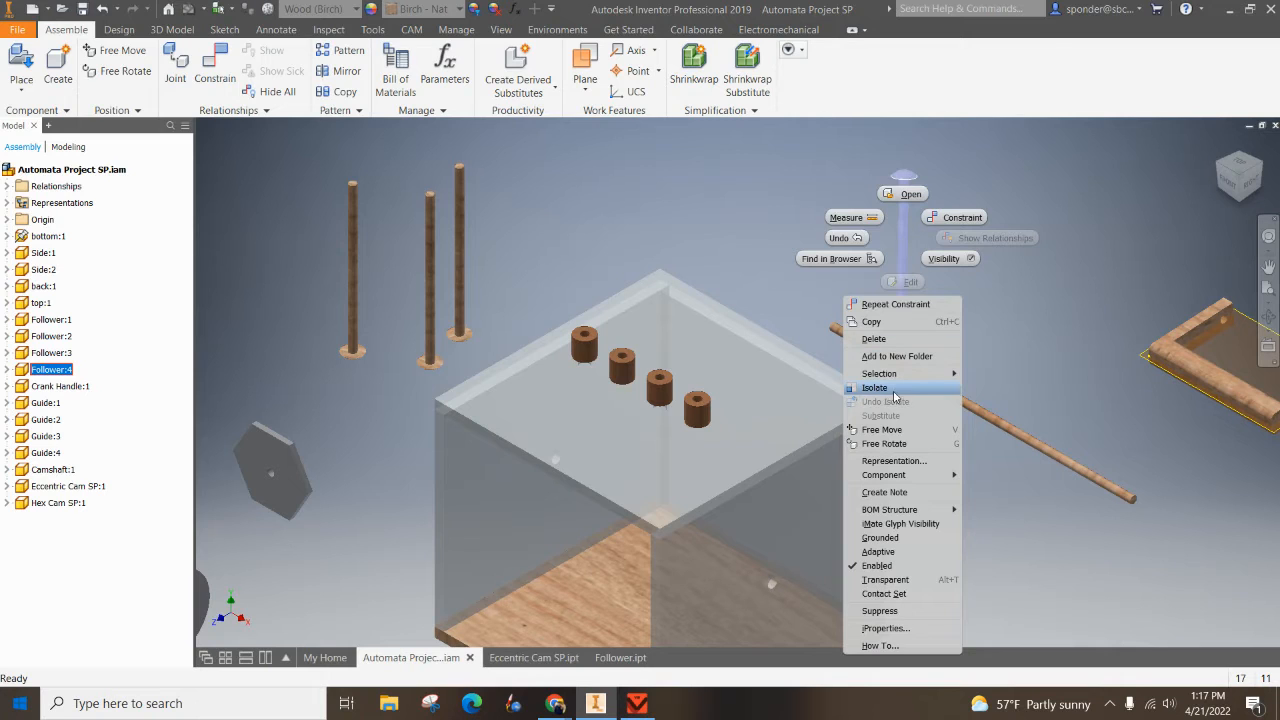
left_click(911, 451)
left_click_drag(898, 196, 920, 384)
right_click(950, 298)
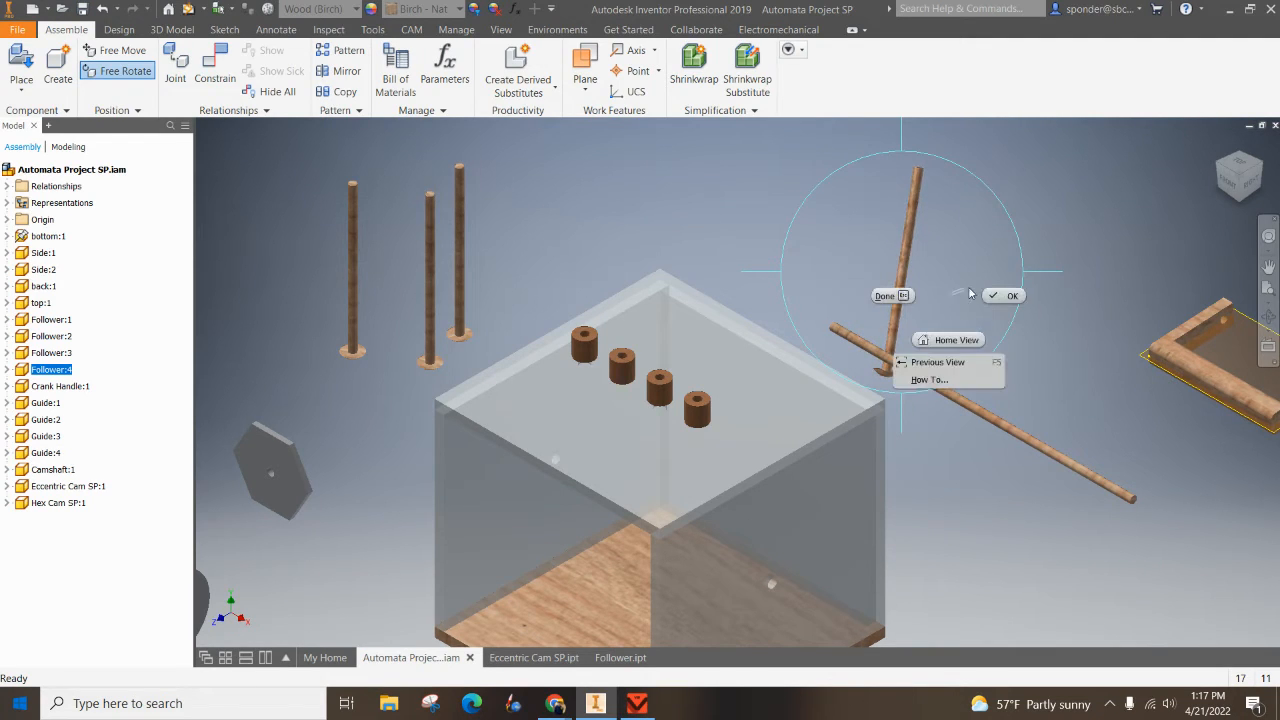
left_click(1005, 295)
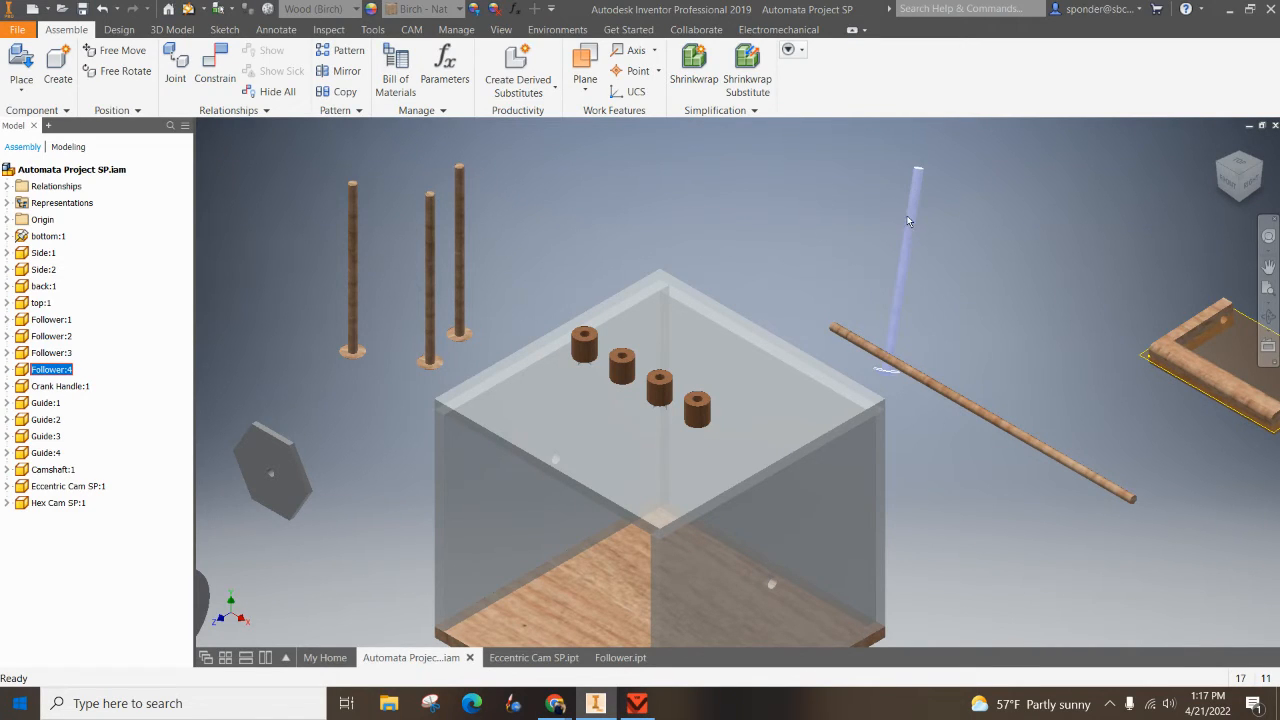
Step: Open the part file of Follower:4 from the assembly
right_click(910, 222)
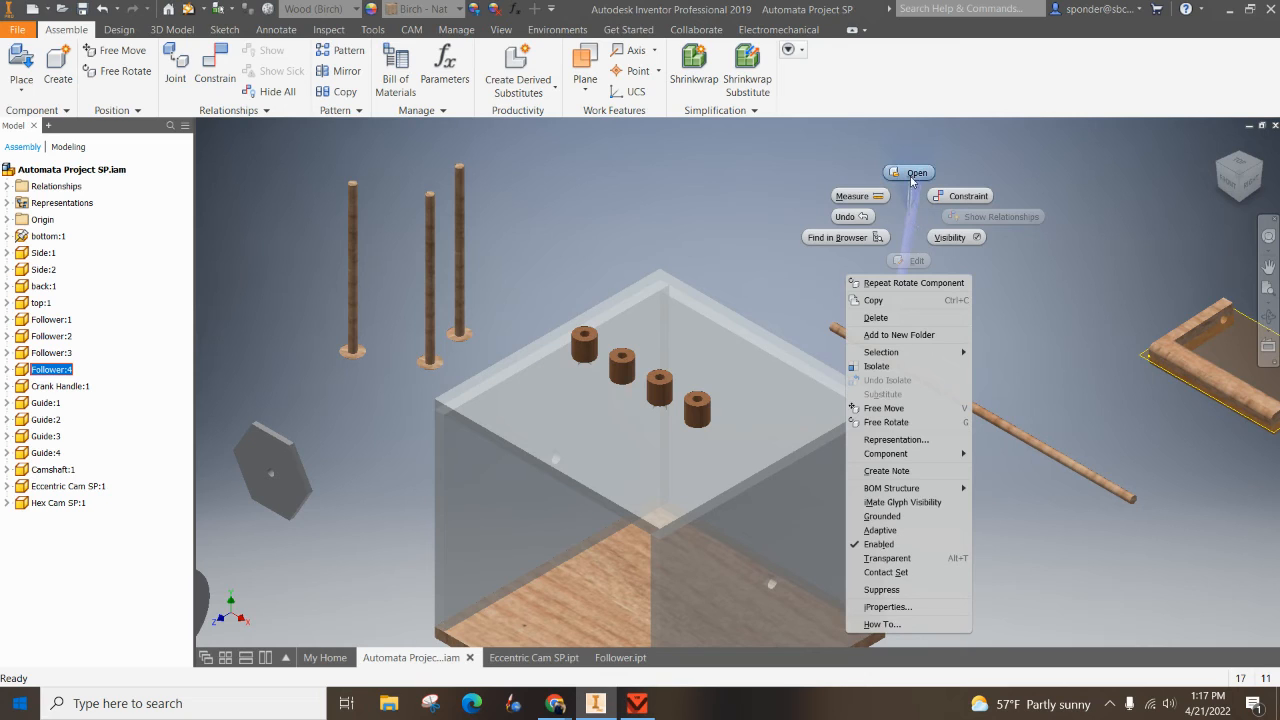
left_click(632, 153)
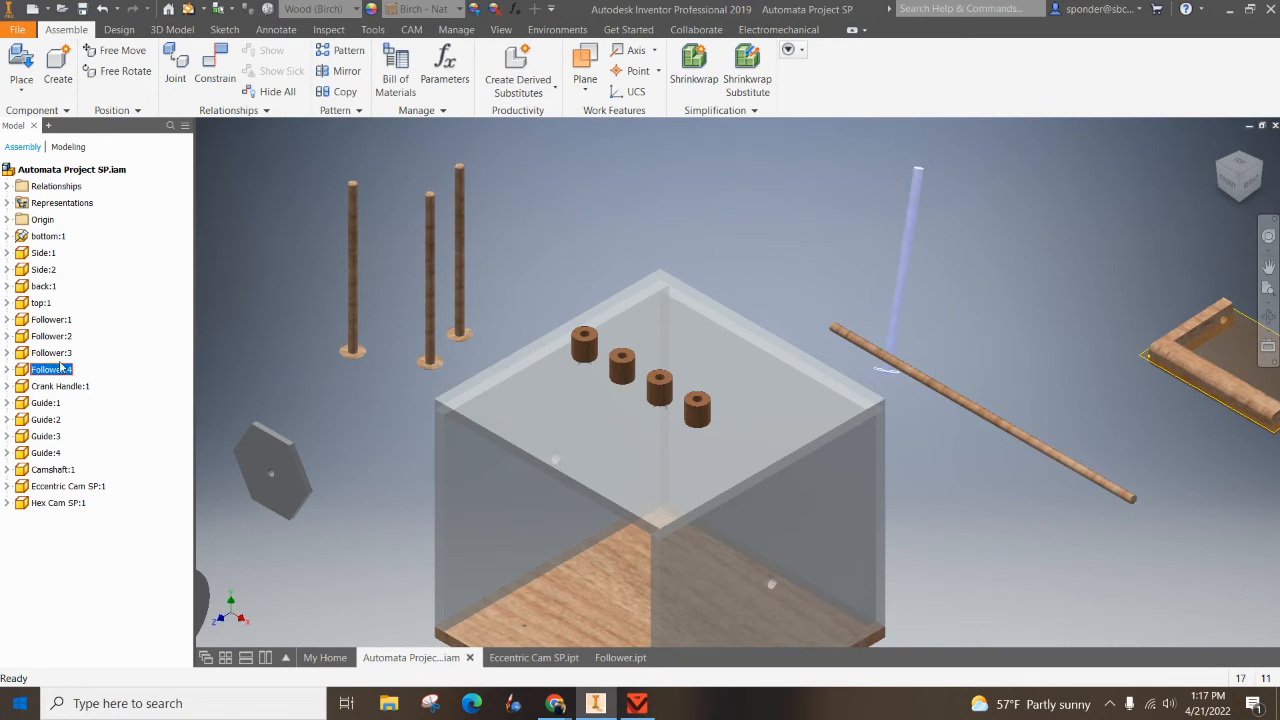
left_click(55, 370)
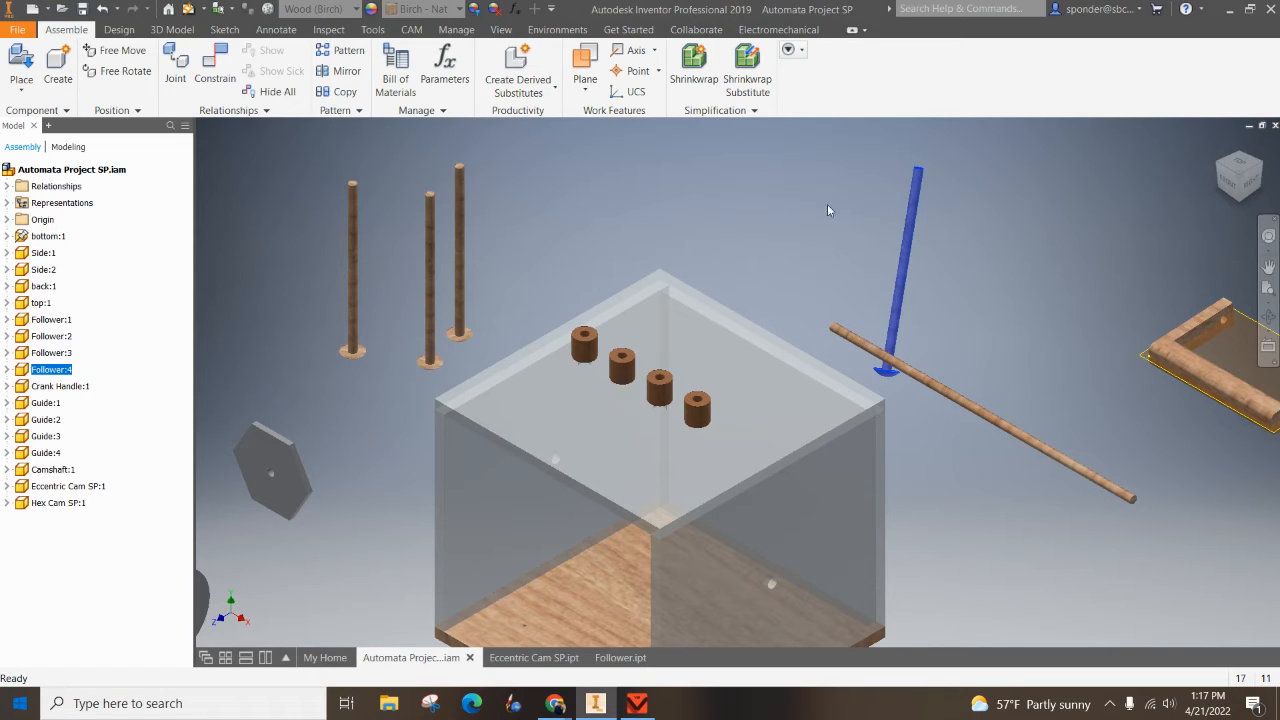
right_click(53, 372)
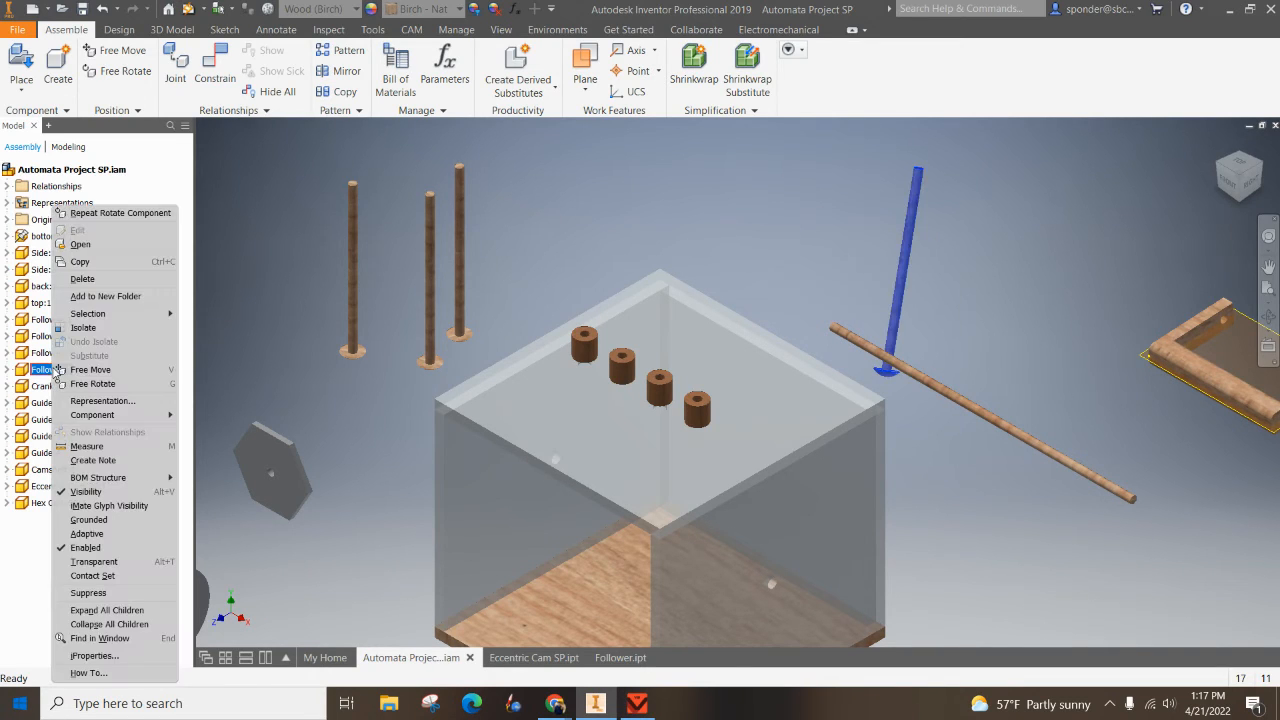
left_click(80, 244)
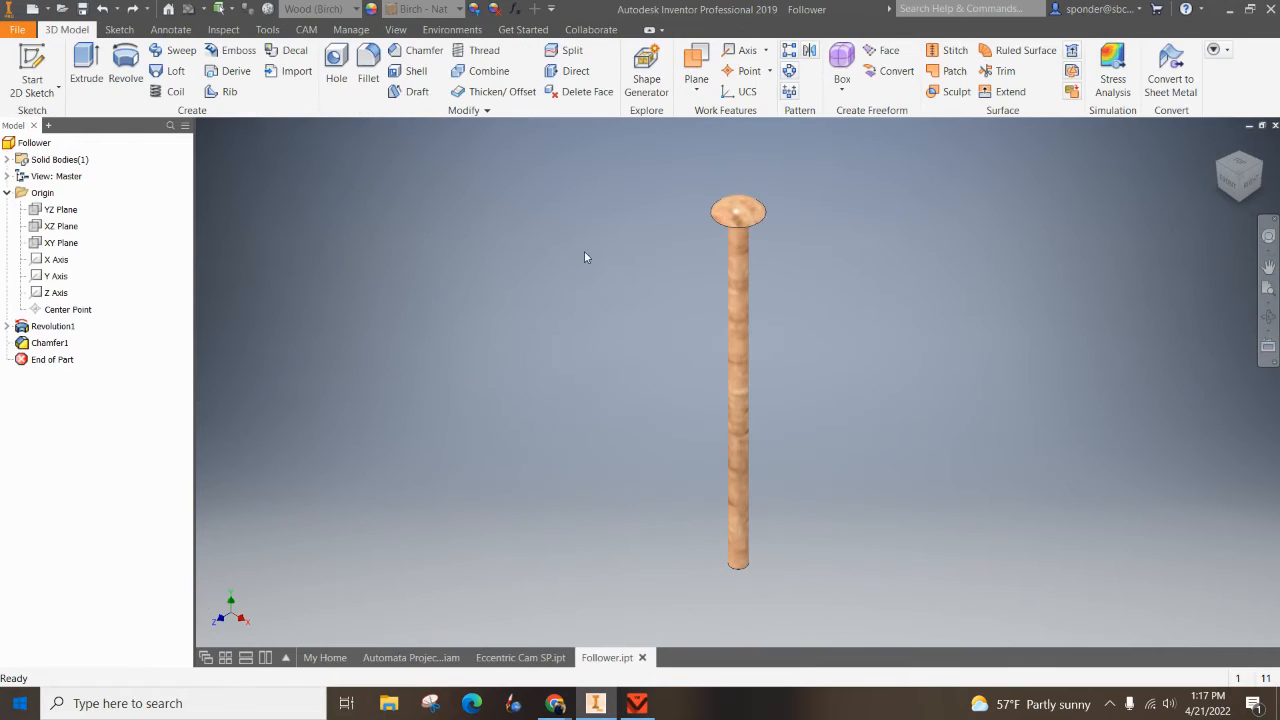
Step: Turn on the visibility of the Follower part's Y axis
left_click(7, 193)
left_click(7, 193)
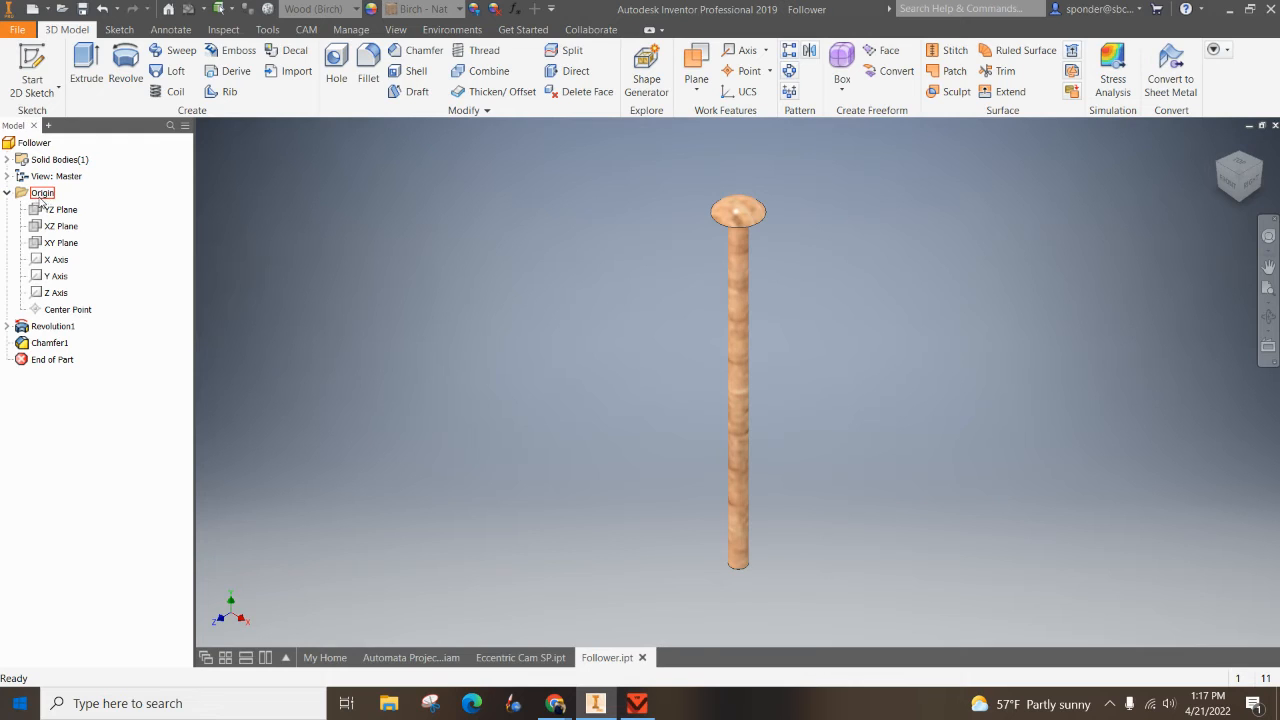
right_click(55, 276)
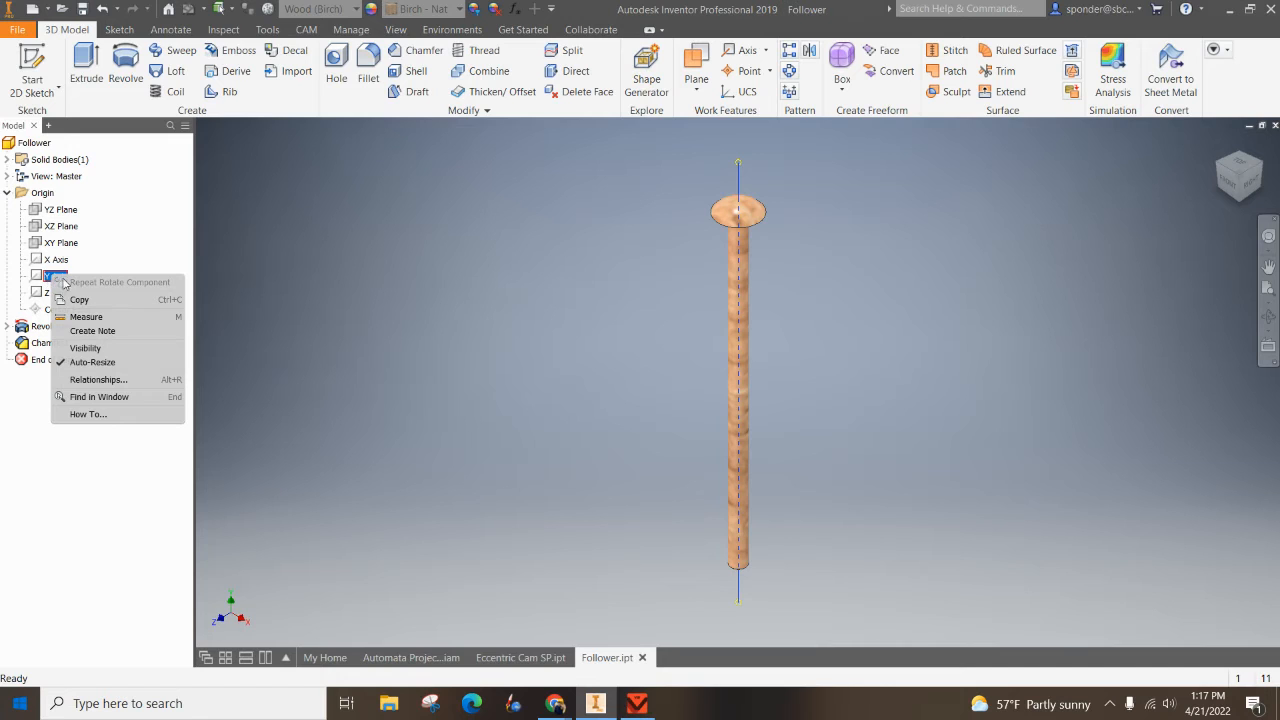
left_click(86, 348)
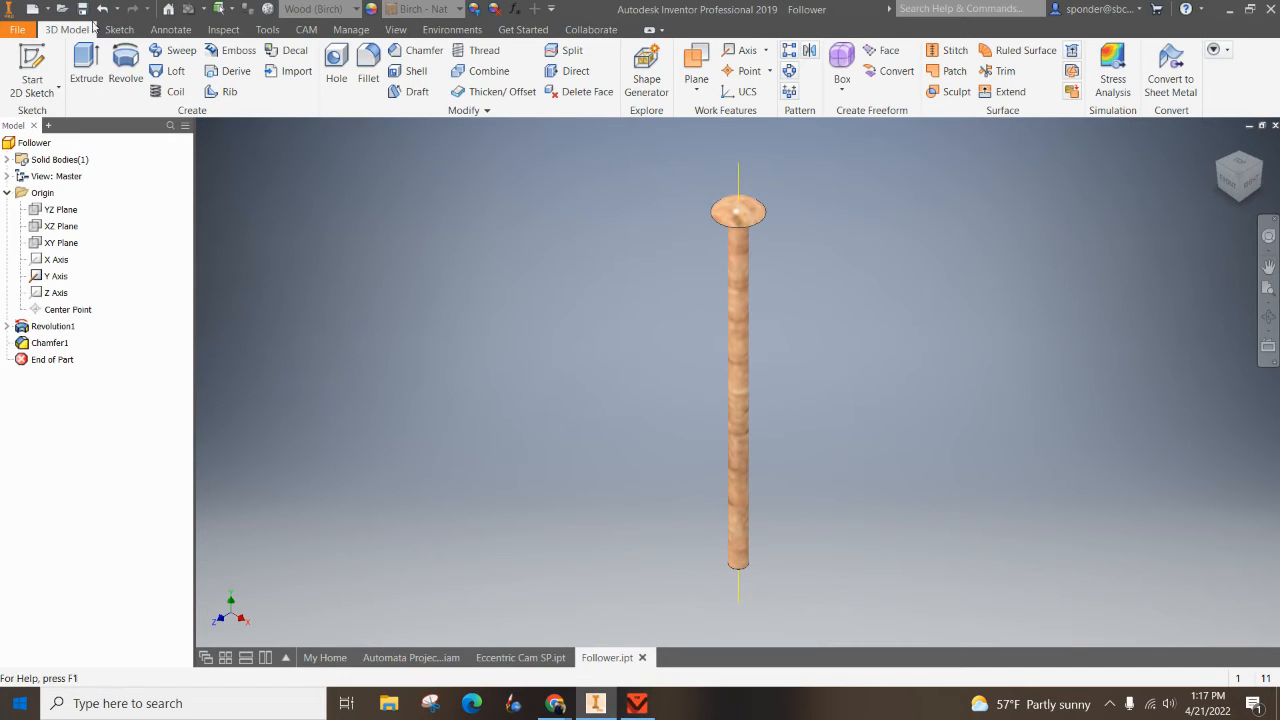
Step: Return to the Automata Project assembly and start a mate constraint between Follower:4's Y axis and the axis of the guide at the row's right end
left_click(411, 657)
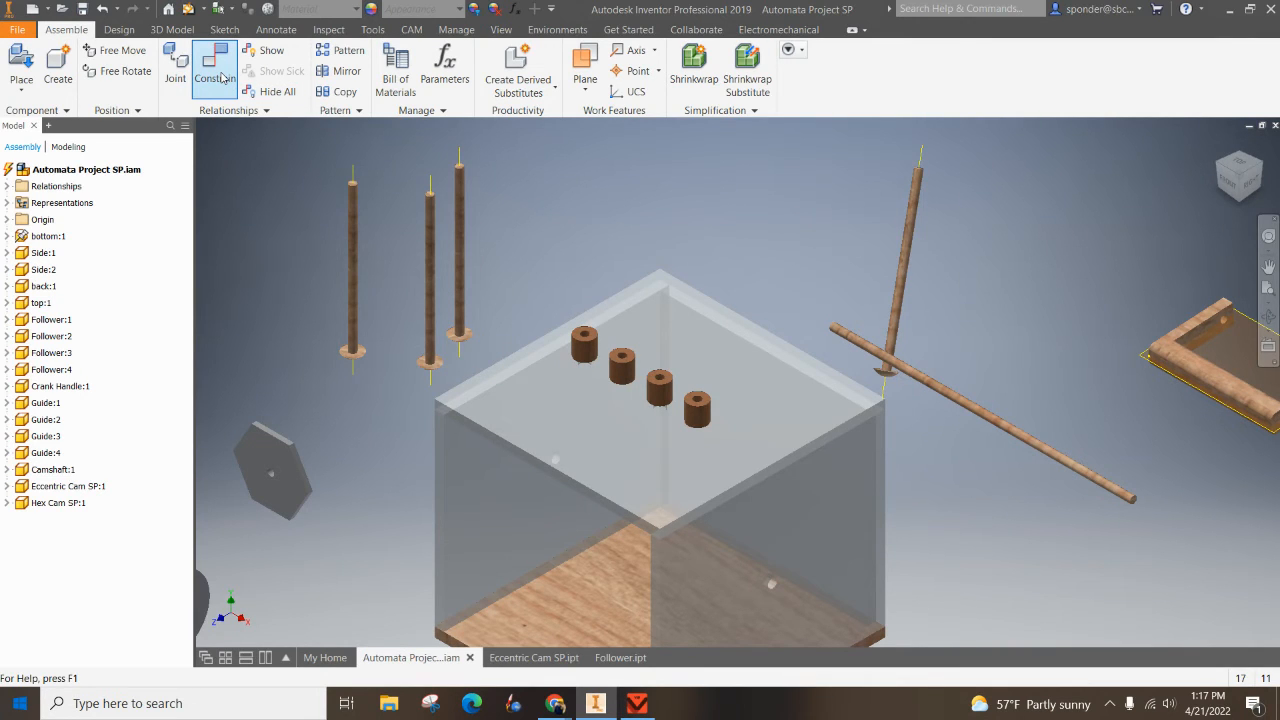
left_click(222, 78)
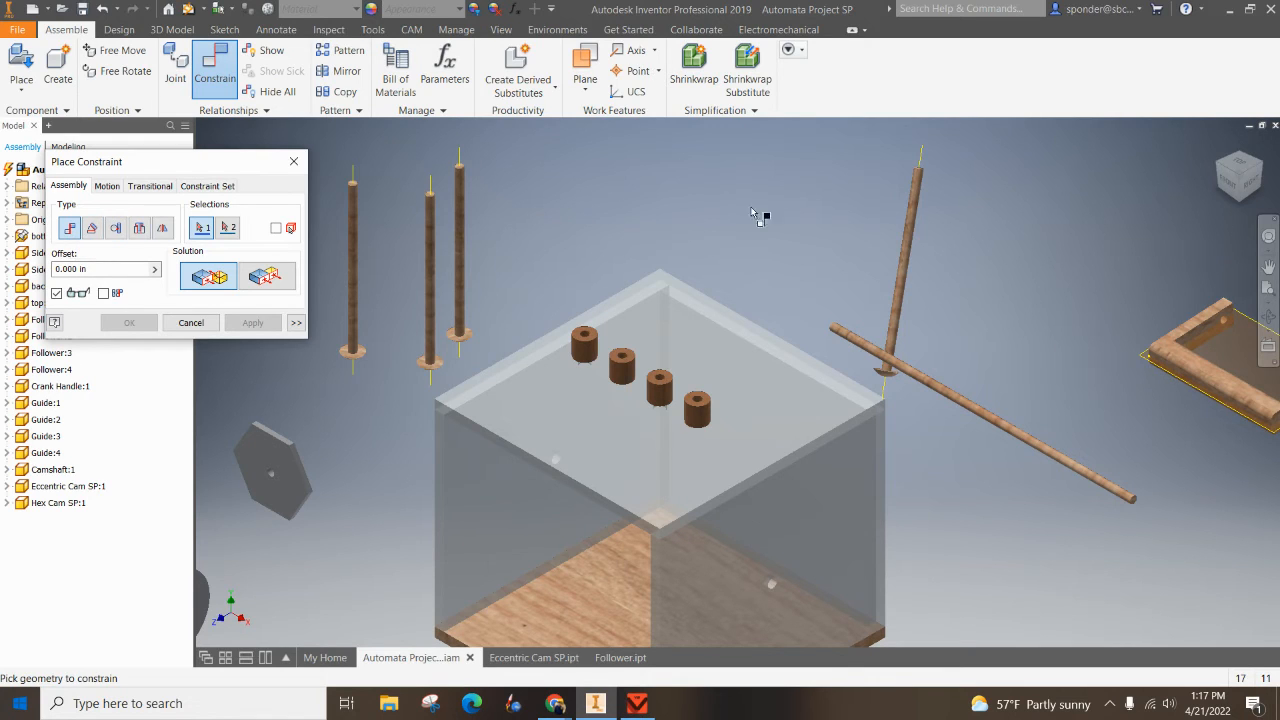
left_click(921, 158)
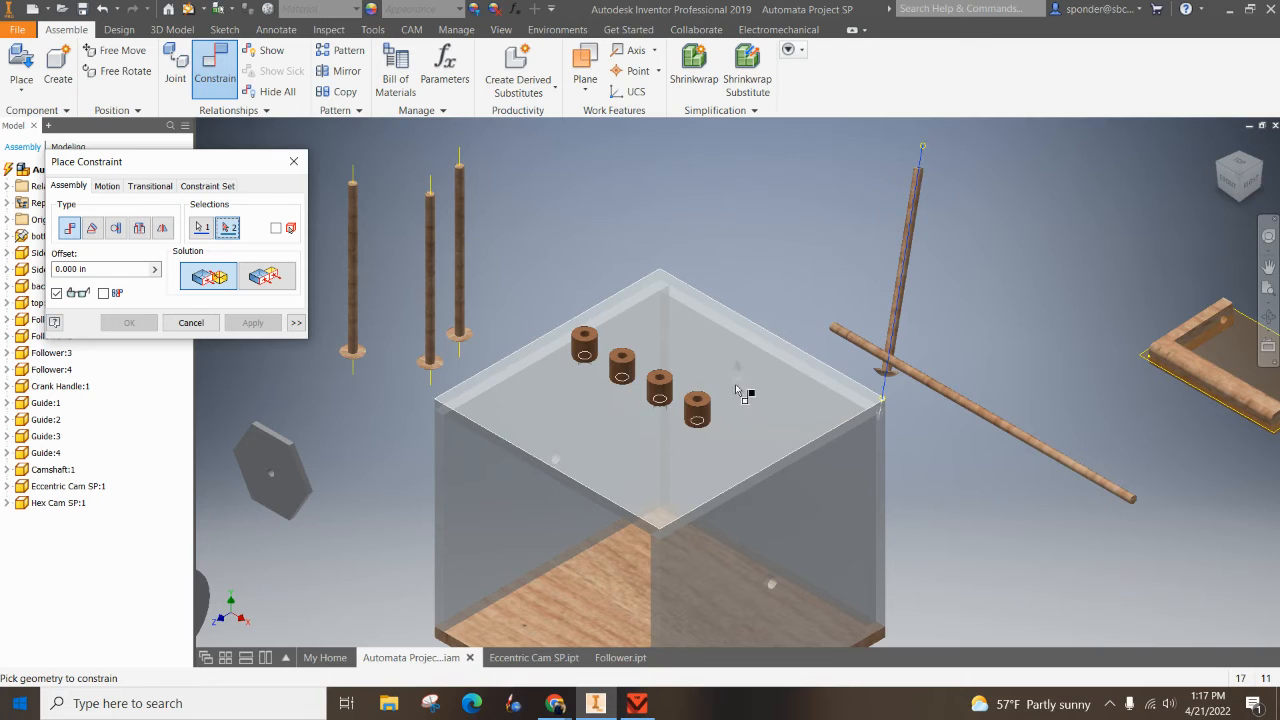
scroll(697, 420, "down", 2)
scroll(697, 420, "up", 3)
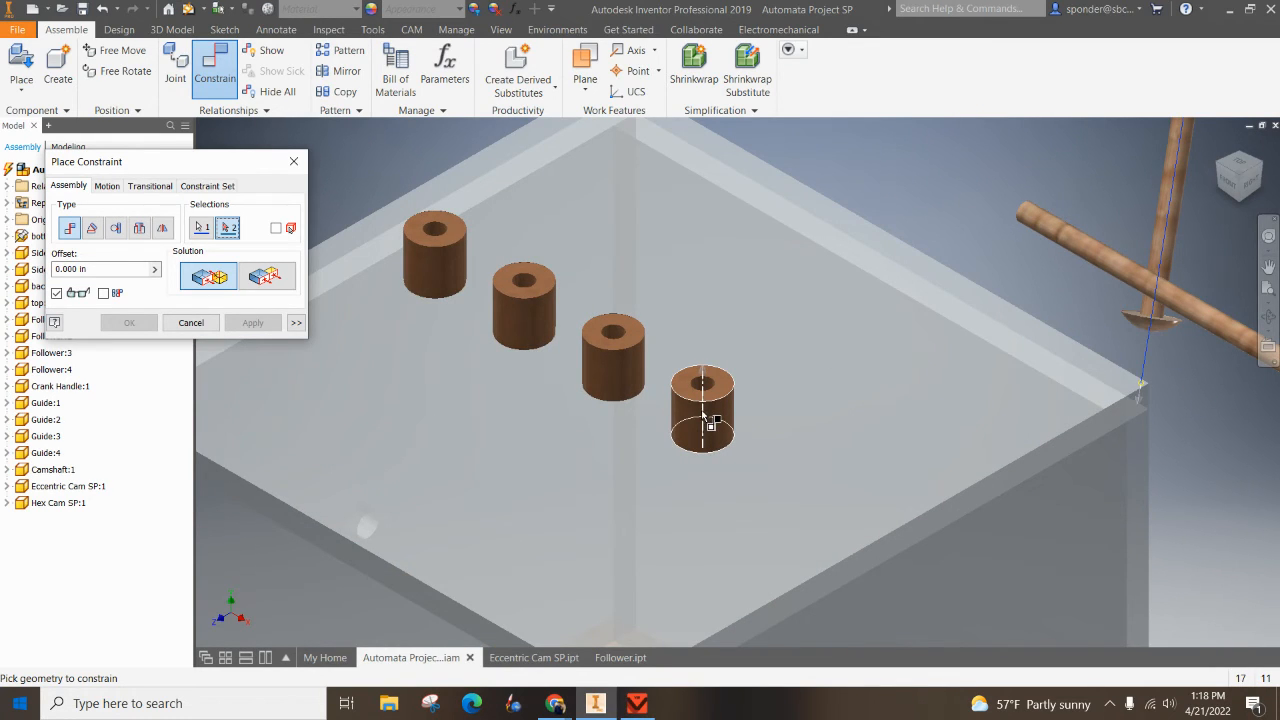
mouse_move(705, 418)
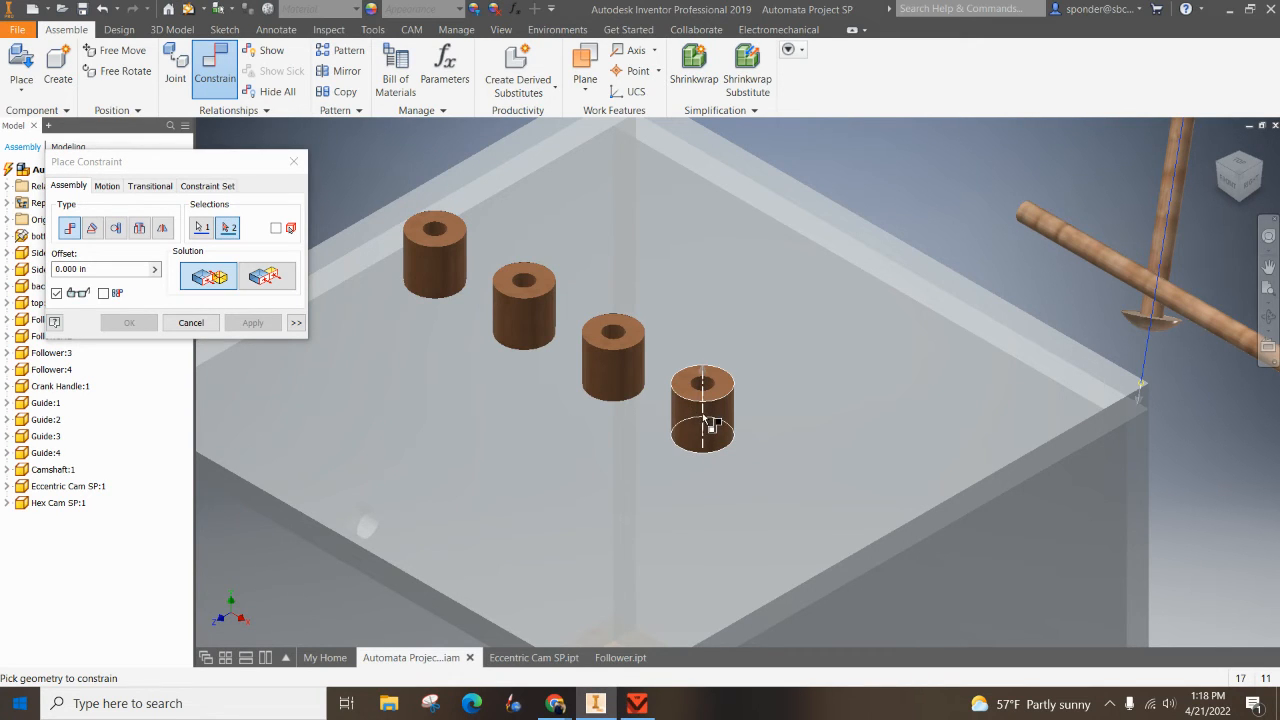
left_click(701, 412)
scroll(706, 374, "up", 3)
scroll(720, 357, "down", 8)
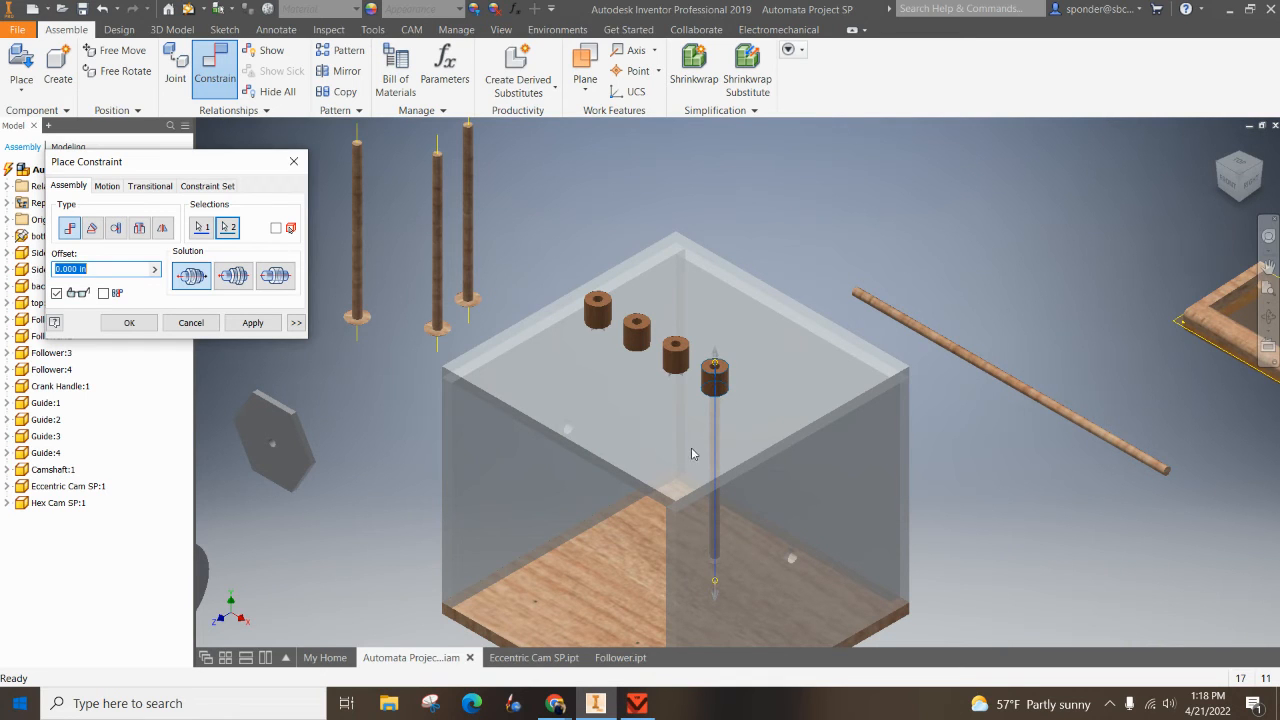
Step: Compare the mate solutions and apply the one that hangs Follower:4 inside the box with its round head down, at 0.000 in offset
middle_click_drag(704, 425, 760, 402, "shift")
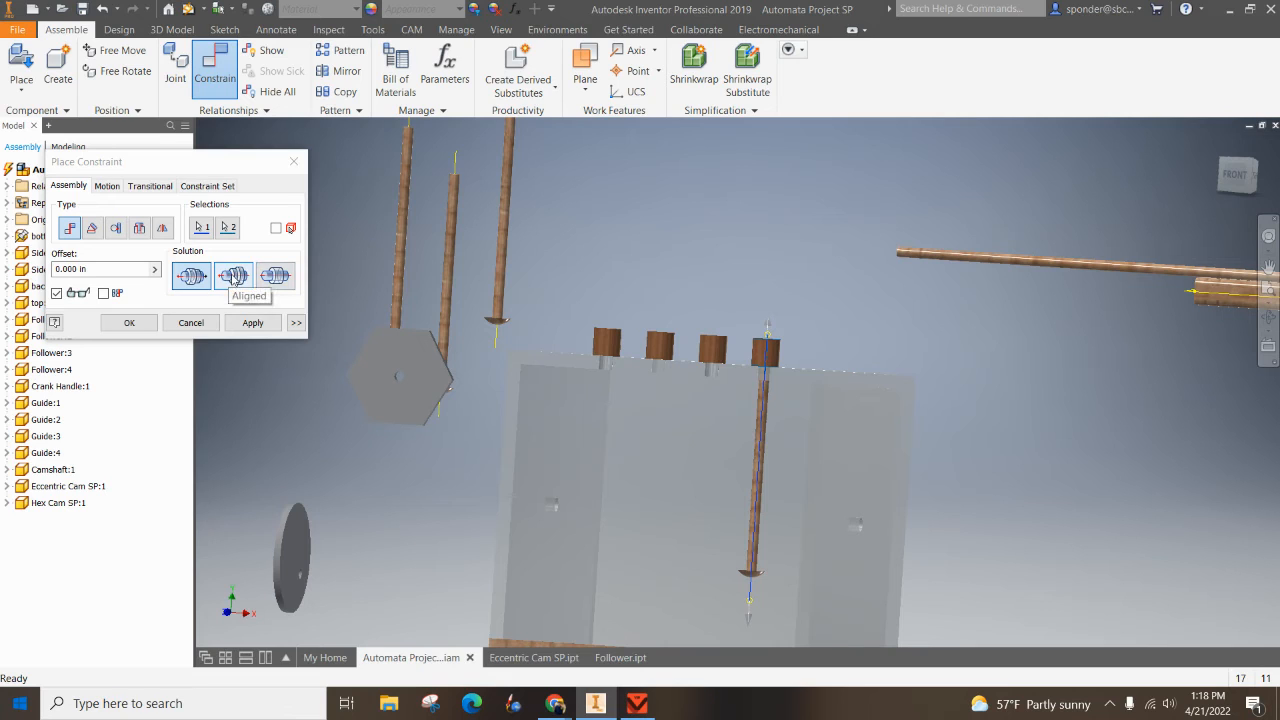
left_click(233, 277)
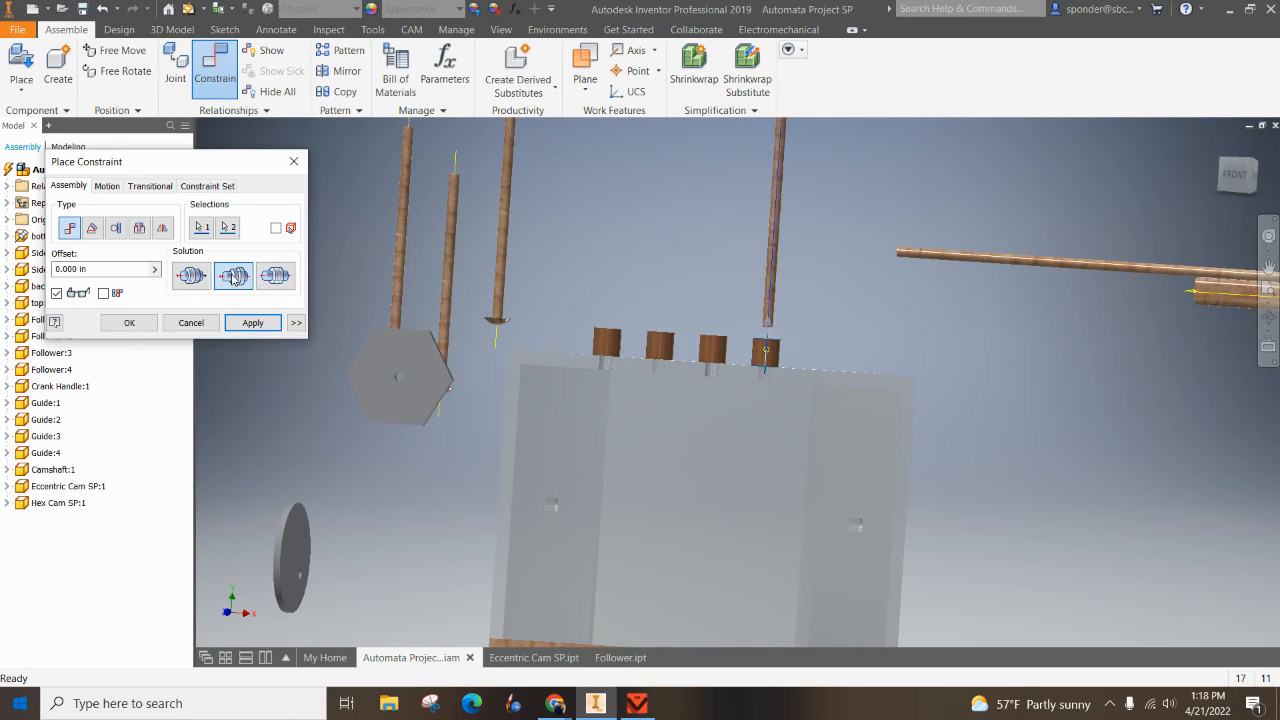
left_click(191, 277)
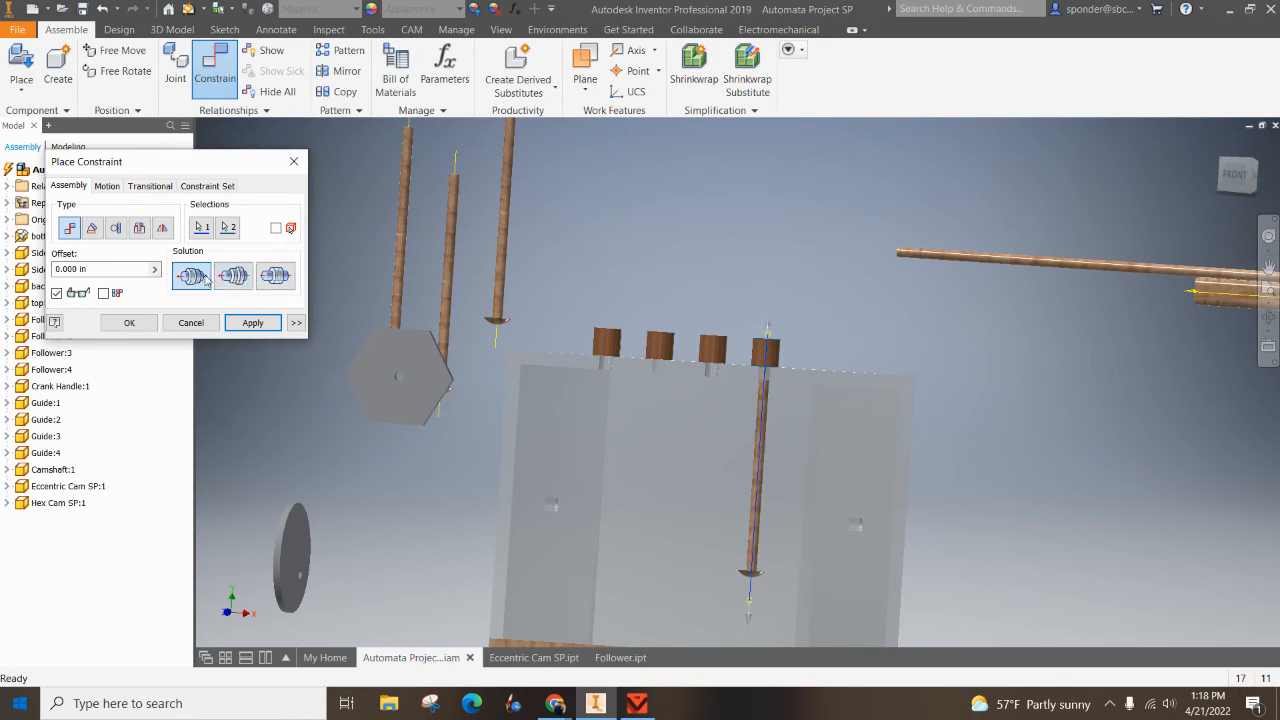
left_click(252, 322)
left_click(293, 162)
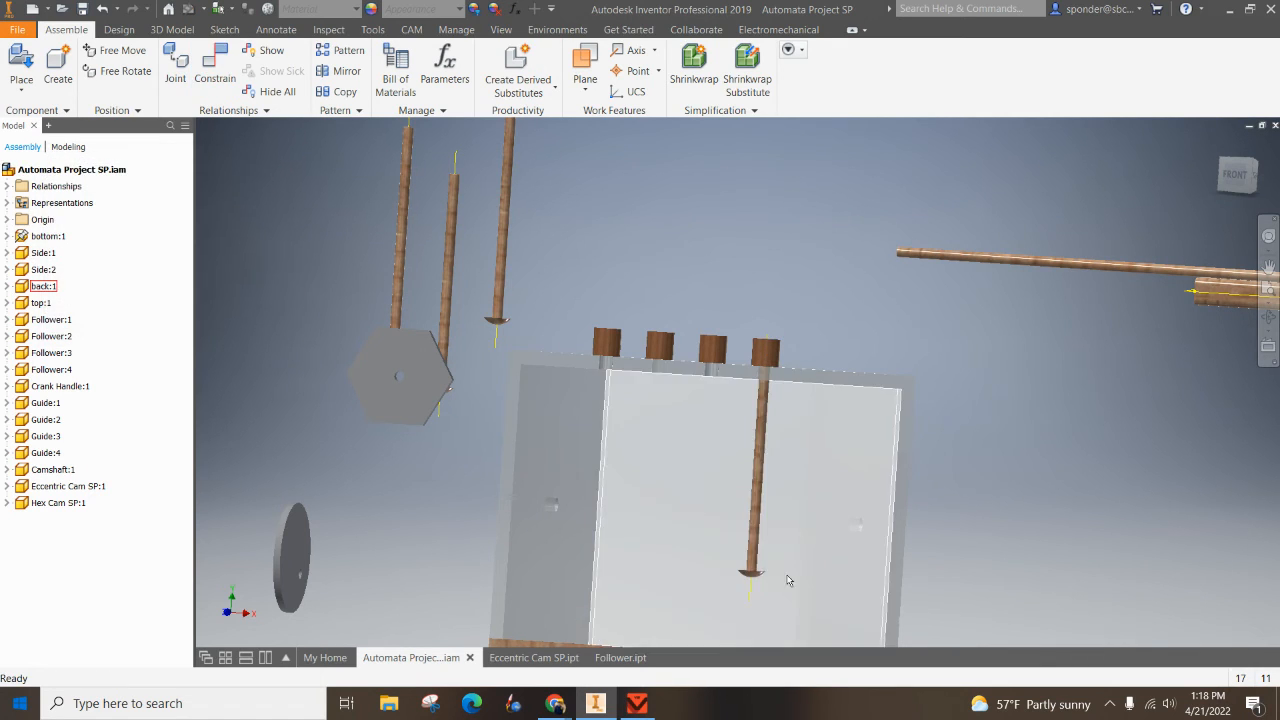
Step: Slide Follower:4 up through its guide so that its shaft extends above the box's top
left_click_drag(757, 570, 757, 467)
middle_click_drag(916, 296, 892, 318, "shift")
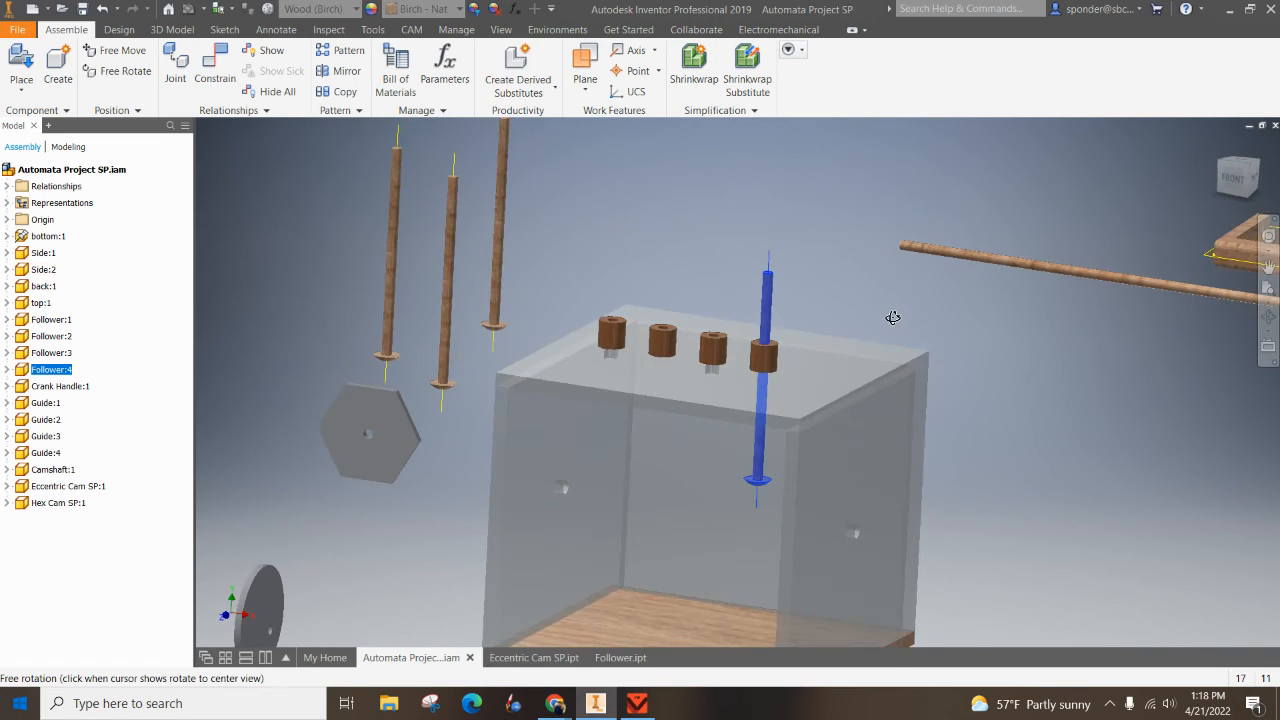
left_click_drag(768, 292, 768, 284)
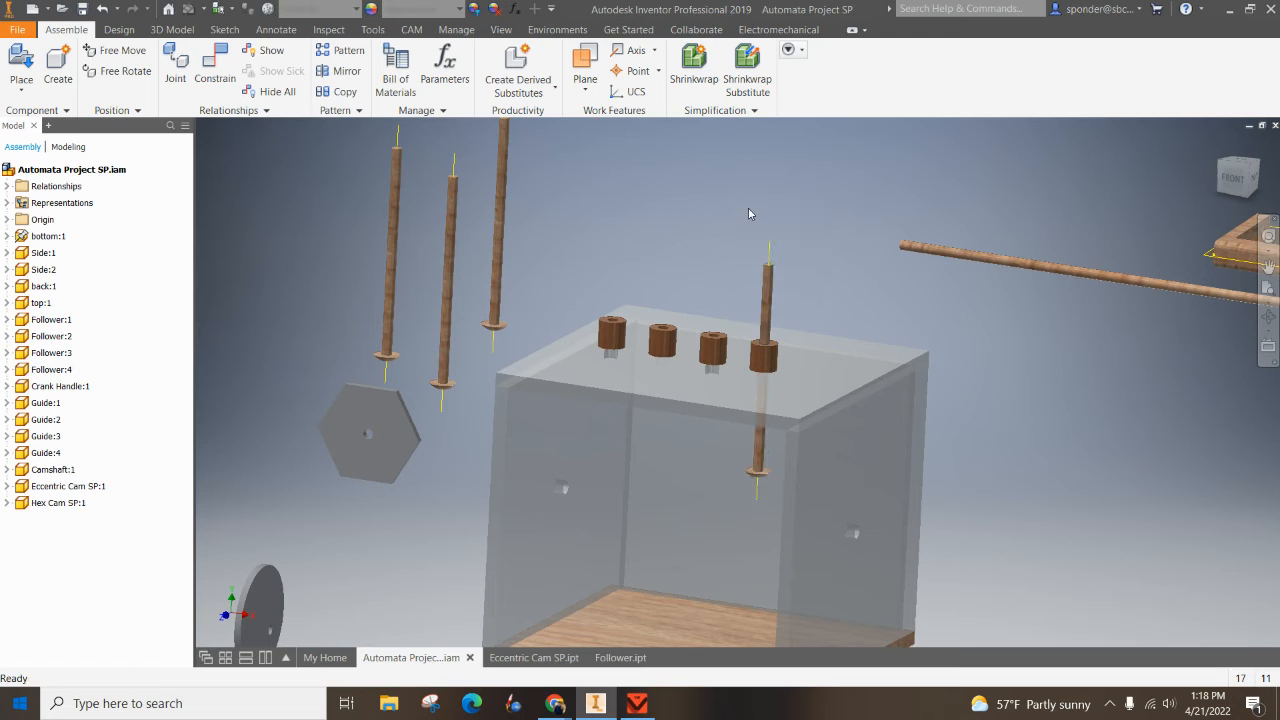
Step: Mate Follower:3's axis to the axis of the guide next to Follower:4's, using the Aligned solution and 0.000 in offset
scroll(748, 208, "up", 2)
scroll(748, 208, "down", 5)
scroll(670, 262, "up", 5)
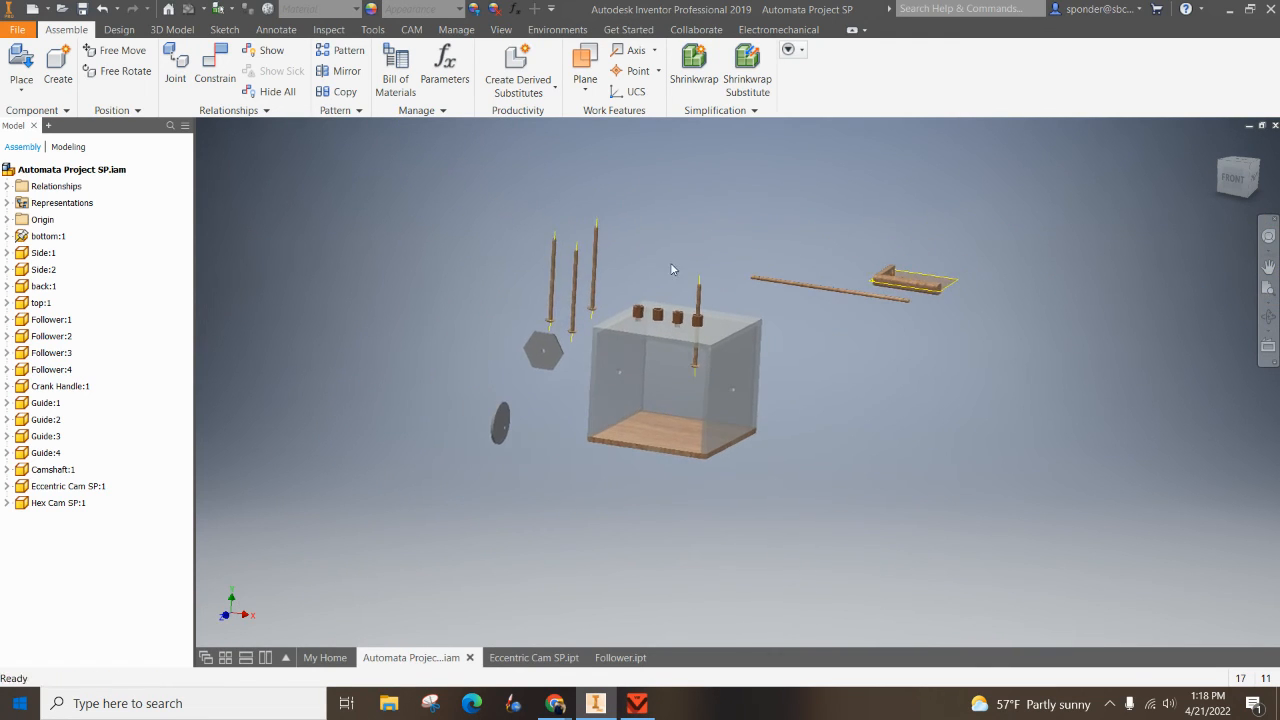
scroll(658, 272, "up", 4)
scroll(563, 278, "down", 3)
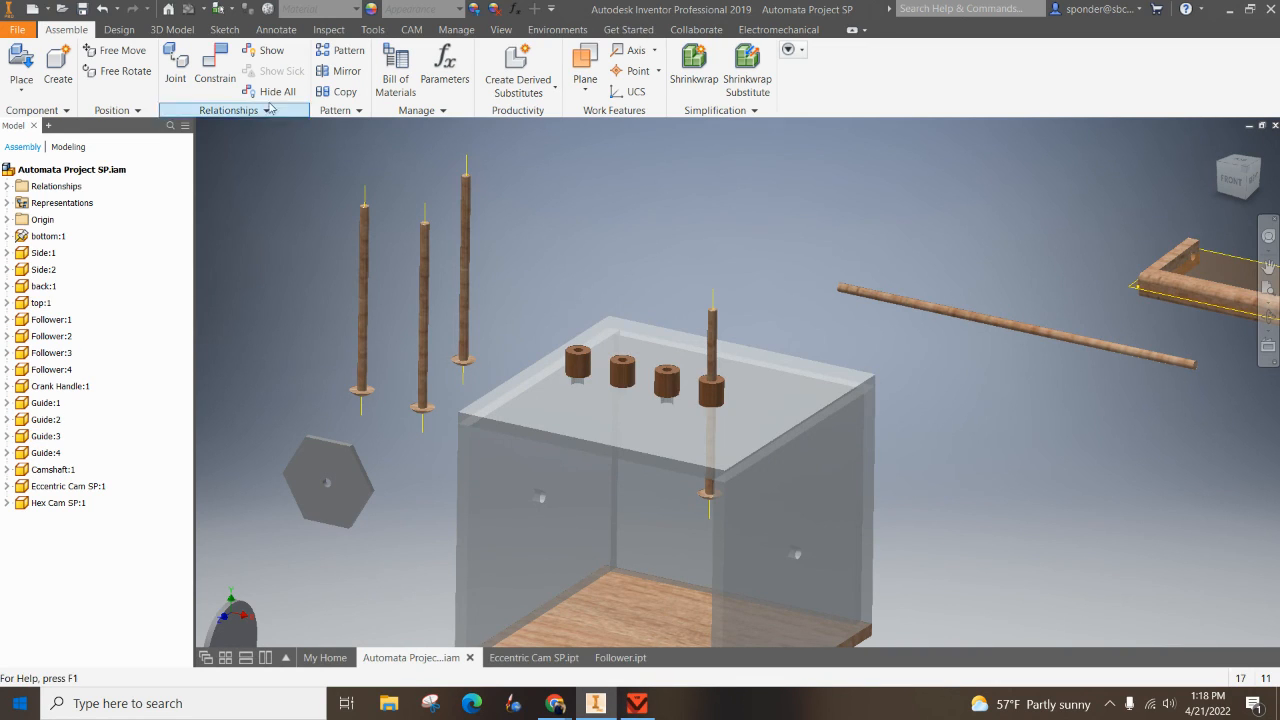
left_click(215, 66)
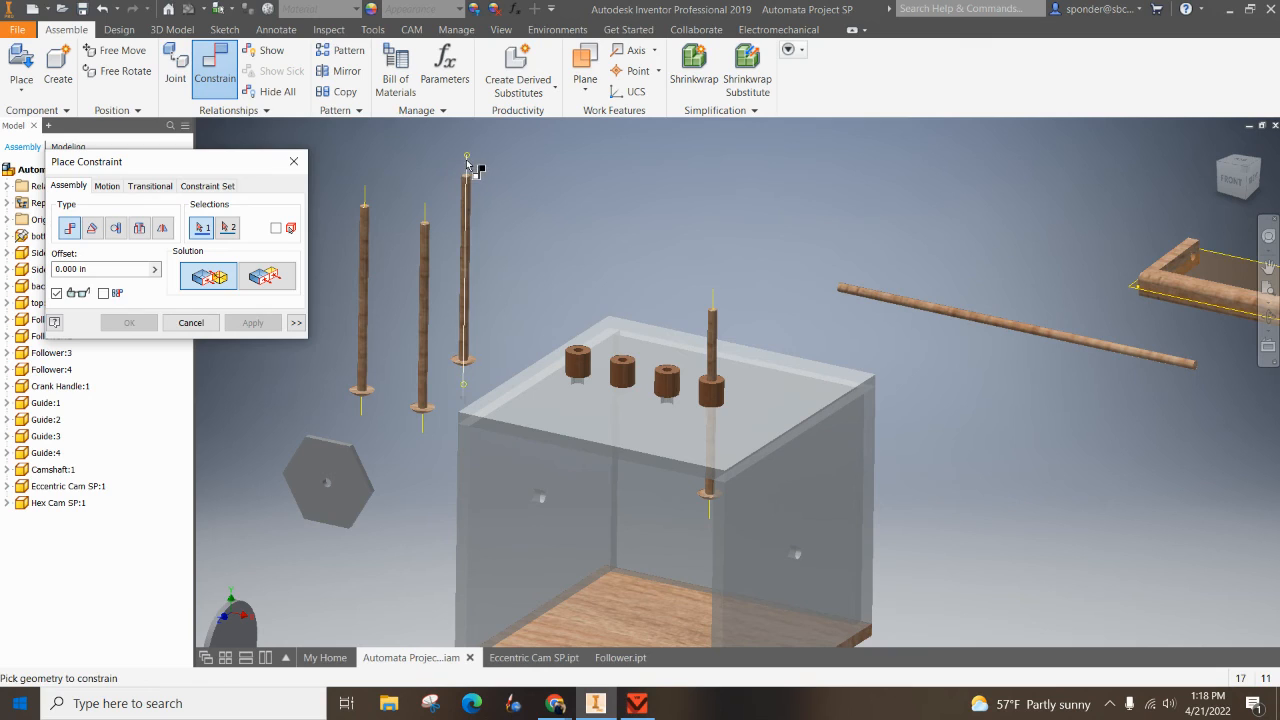
left_click(467, 172)
left_click(680, 385)
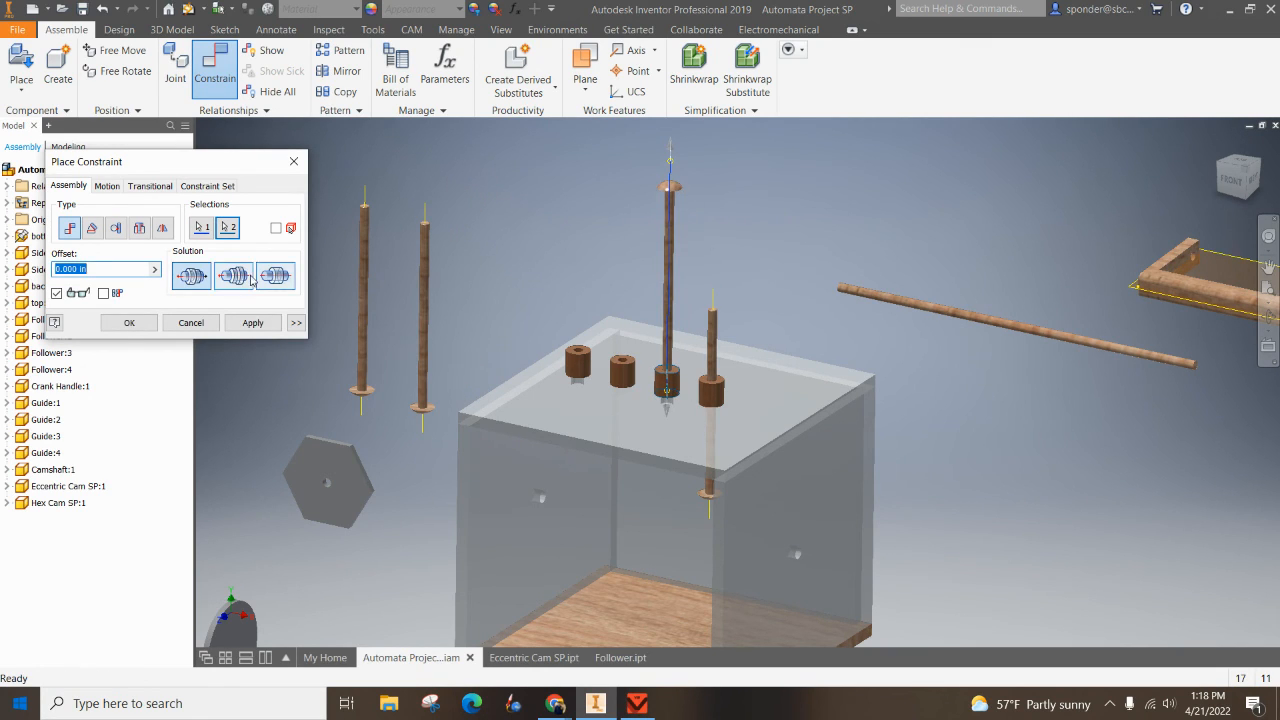
left_click(235, 277)
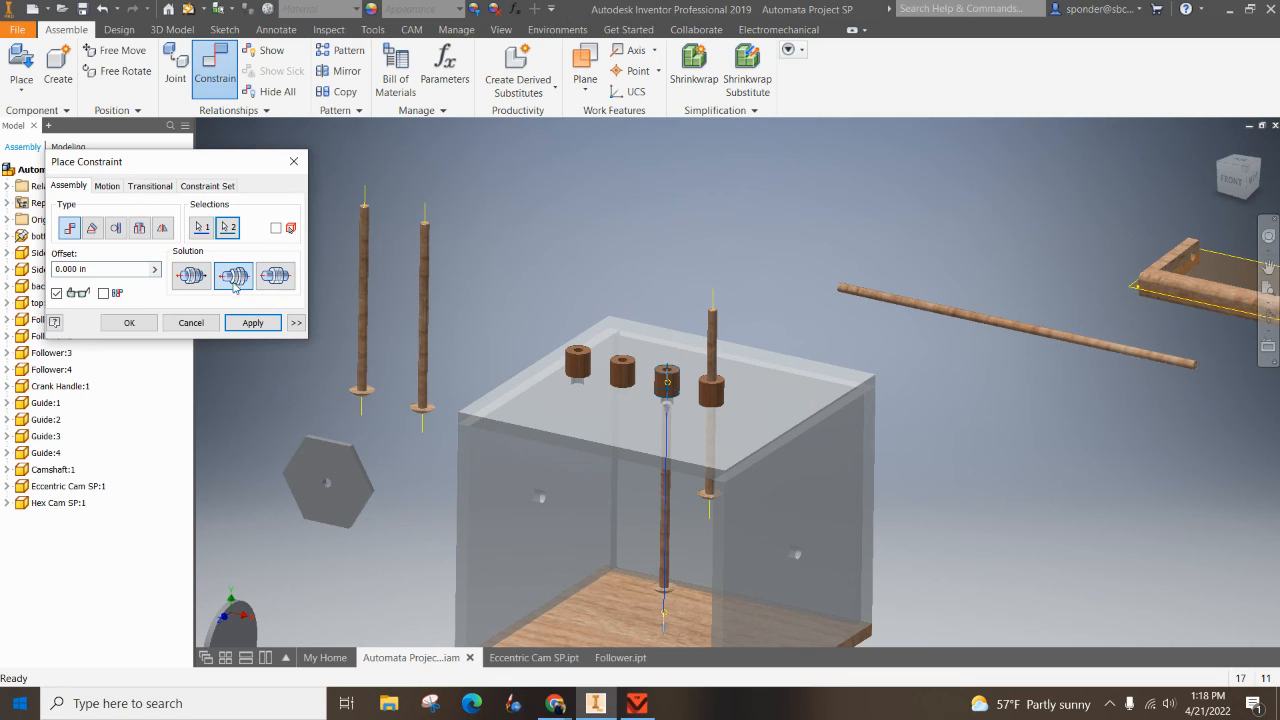
left_click(252, 322)
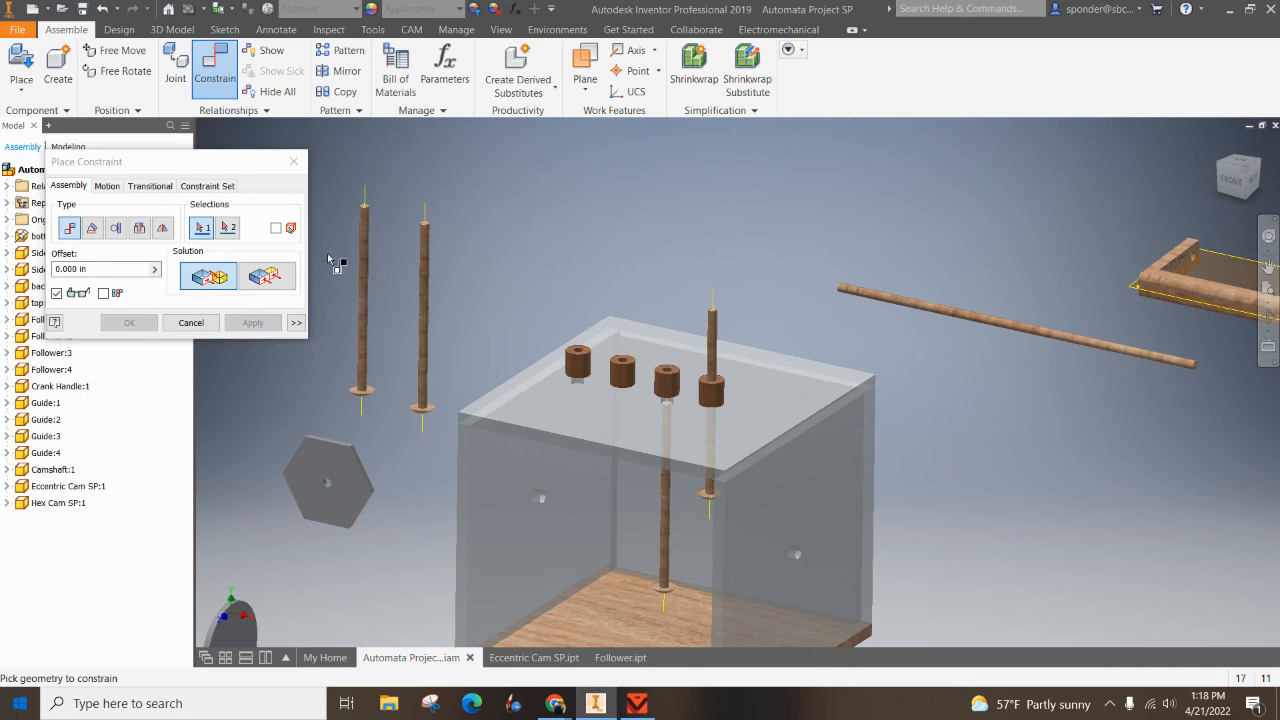
left_click(191, 322)
Step: Slide Follower:3 up through its guide to about the same height as Follower:4
left_click_drag(664, 549, 663, 440)
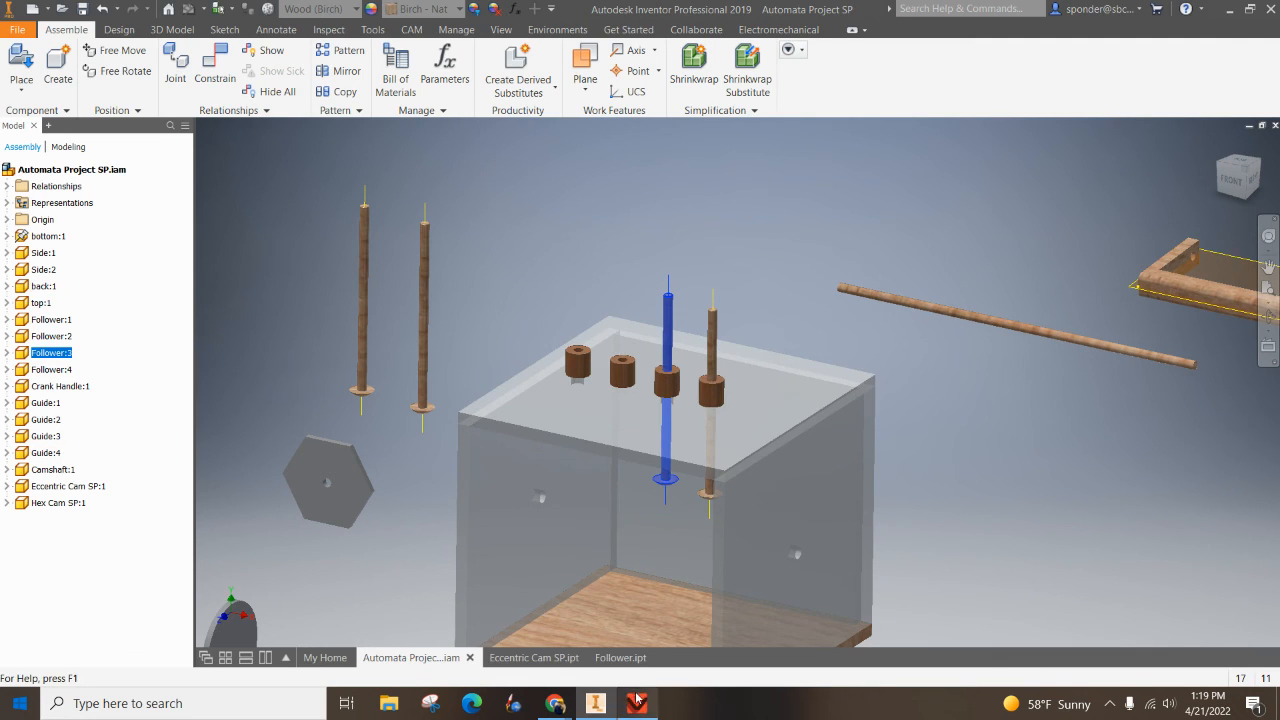
mouse_move(590, 706)
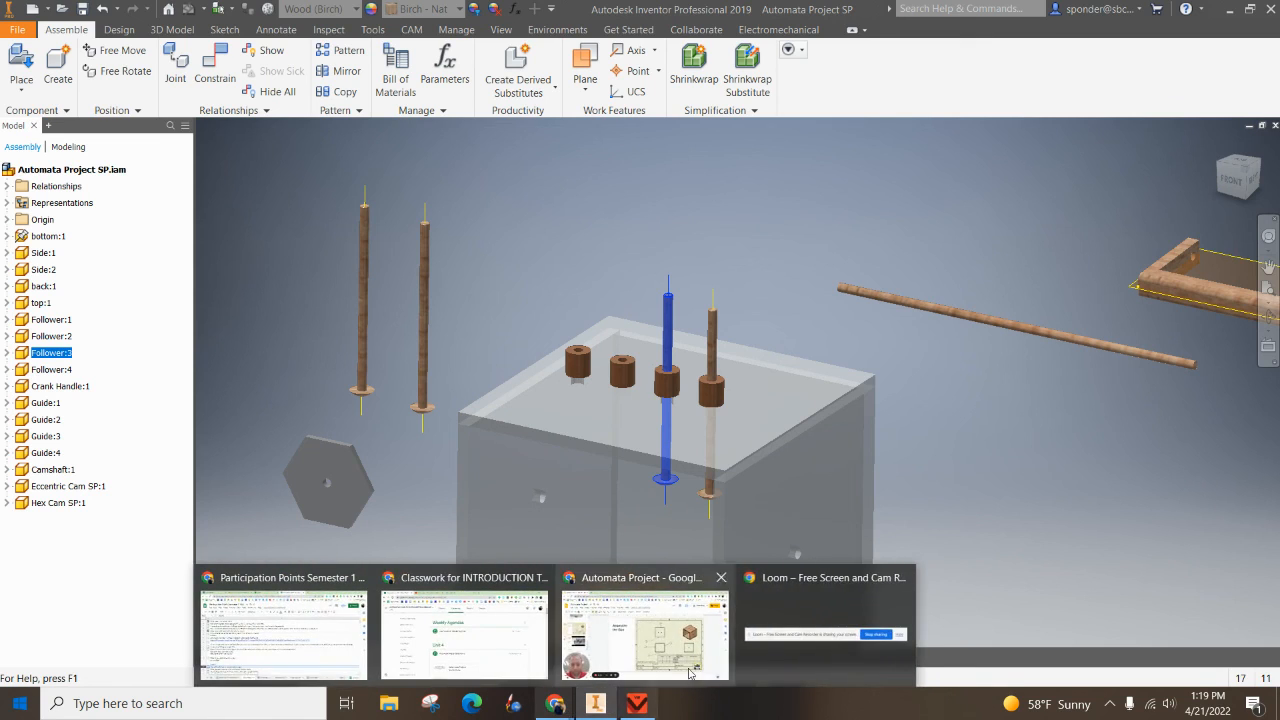